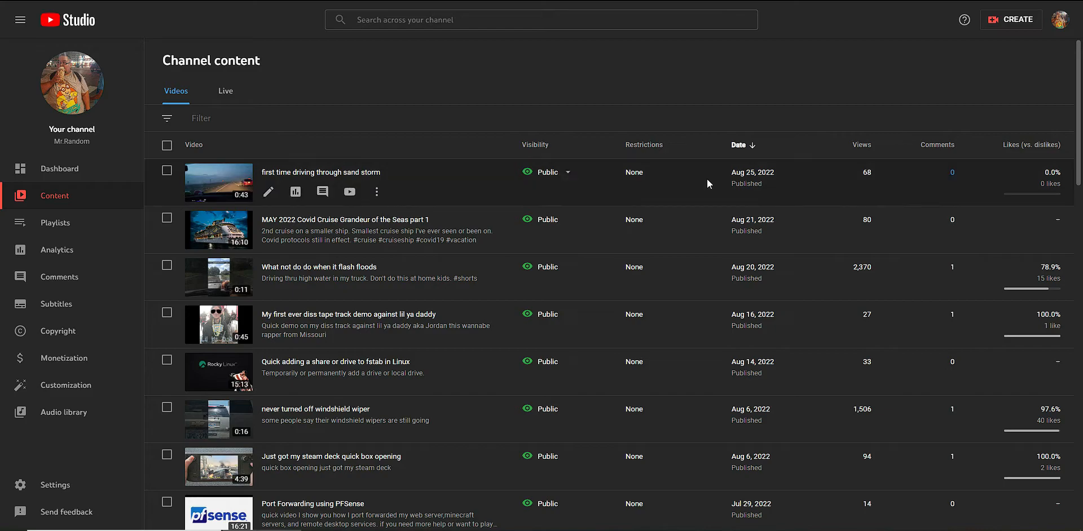
scroll(706, 178, down, 5)
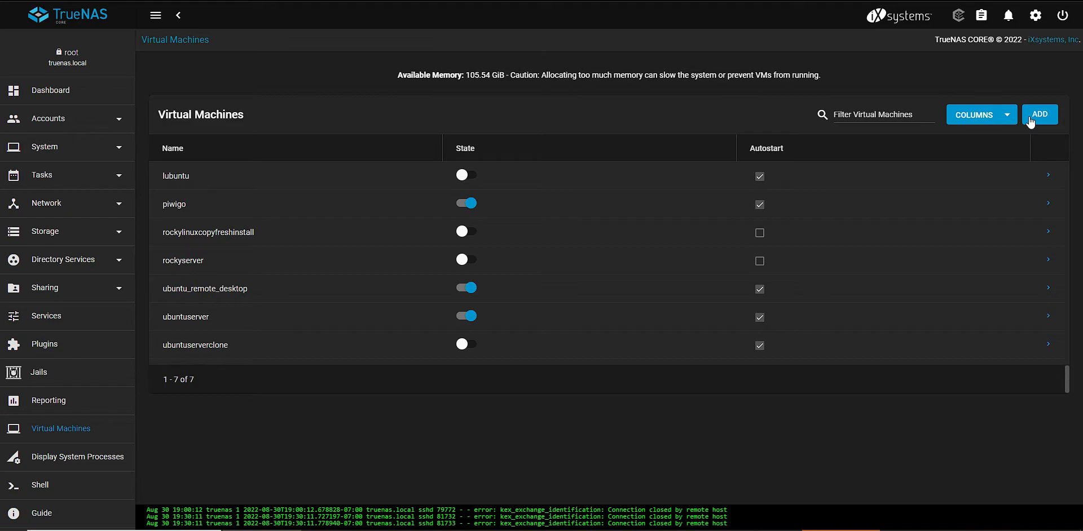
Start a new virtual machine with Linux as the guest operating system and name it ubuntuserver2222
click(1039, 114)
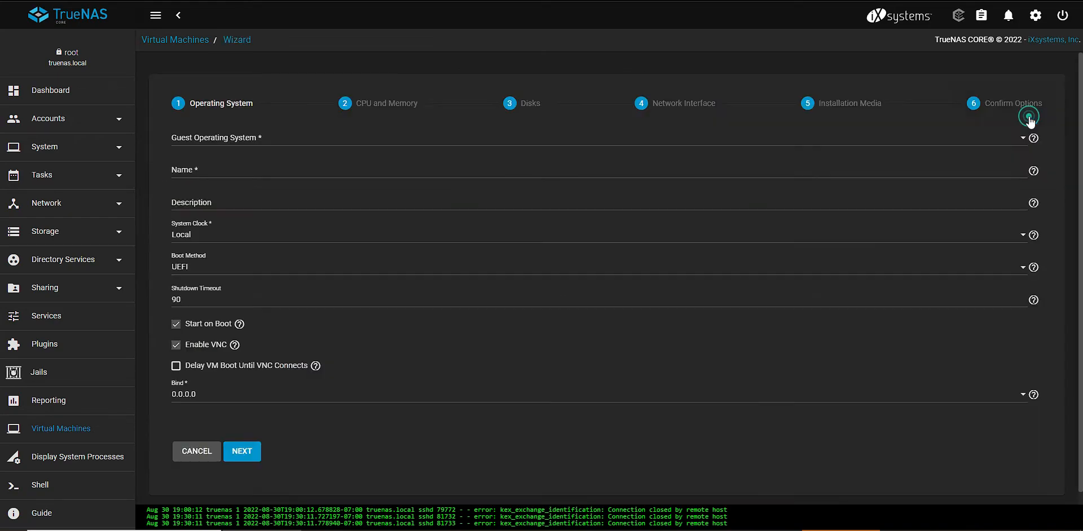
click(307, 142)
click(230, 163)
click(232, 168)
text(ubunut 2)
key(BackSpace)
key(BackSpace)
key(BackSpace)
key(BackSpace)
text(tuserver2222)
Enter photoserver as the virtual machine's description and proceed to the CPU and memory settings
click(236, 209)
click(238, 201)
text(photoserver)
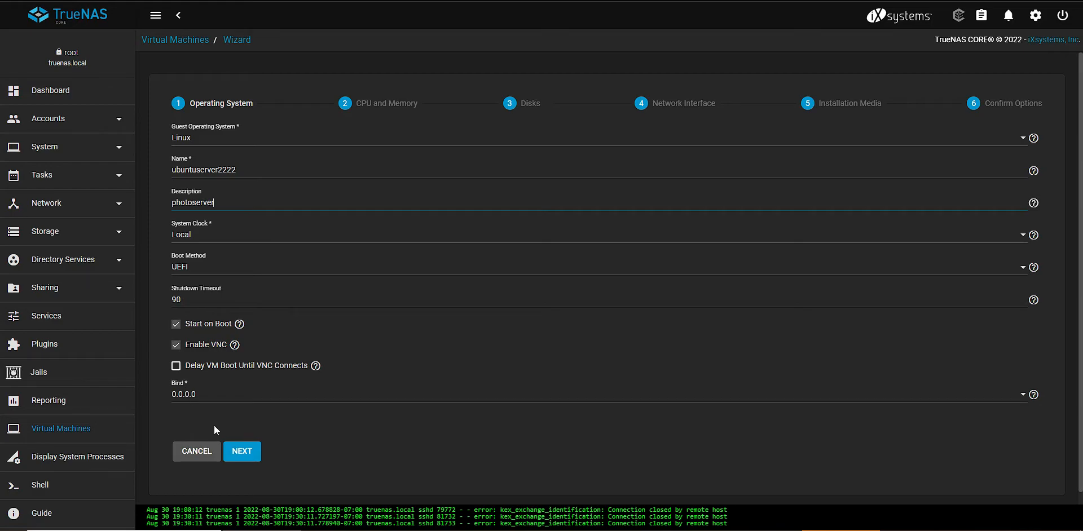
click(259, 452)
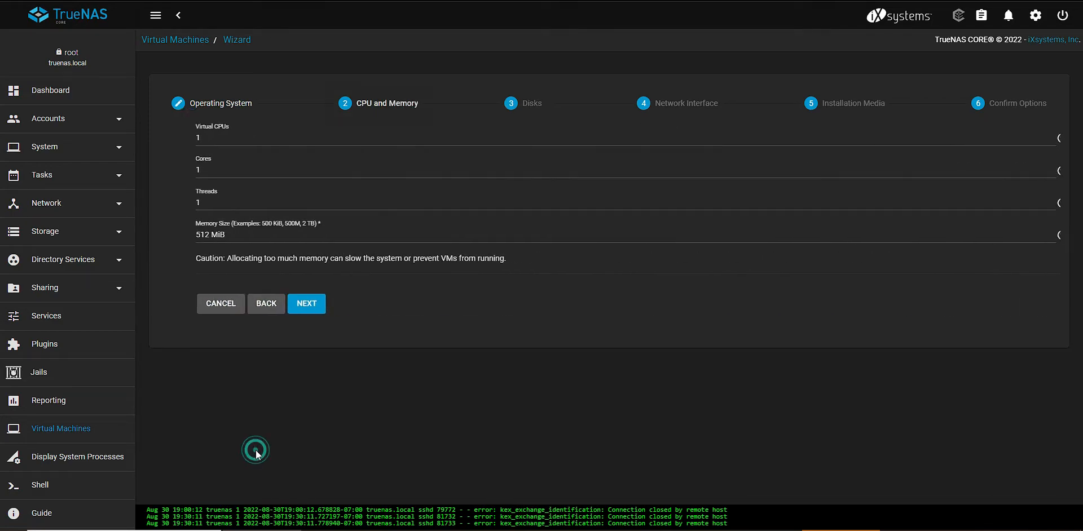
Give the virtual machine 1 virtual CPU, 4 cores and 2 threads
double_click(190, 137)
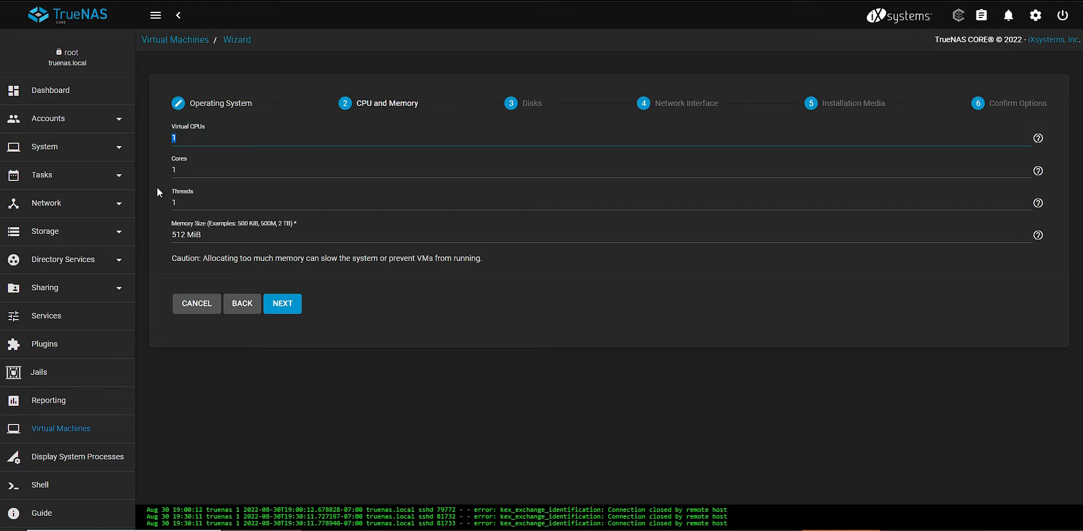
text(2)
click(189, 142)
key(BackSpace)
text(1)
text(16)
Set the virtual machine's memory size to 16 GiB and proceed to the disk settings
key(Delete)
key(Delete)
key(Delete)
key(Delete)
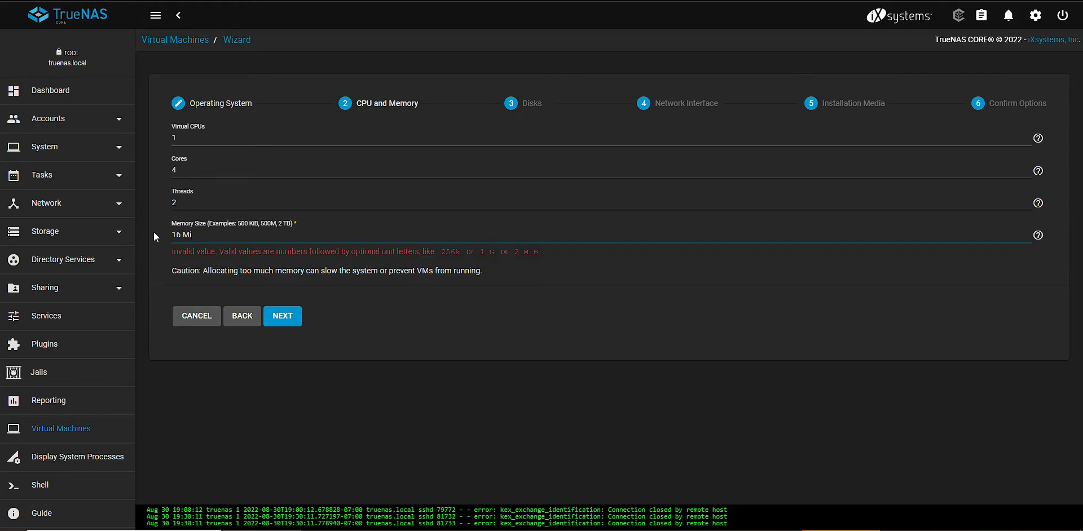
key(Tab)
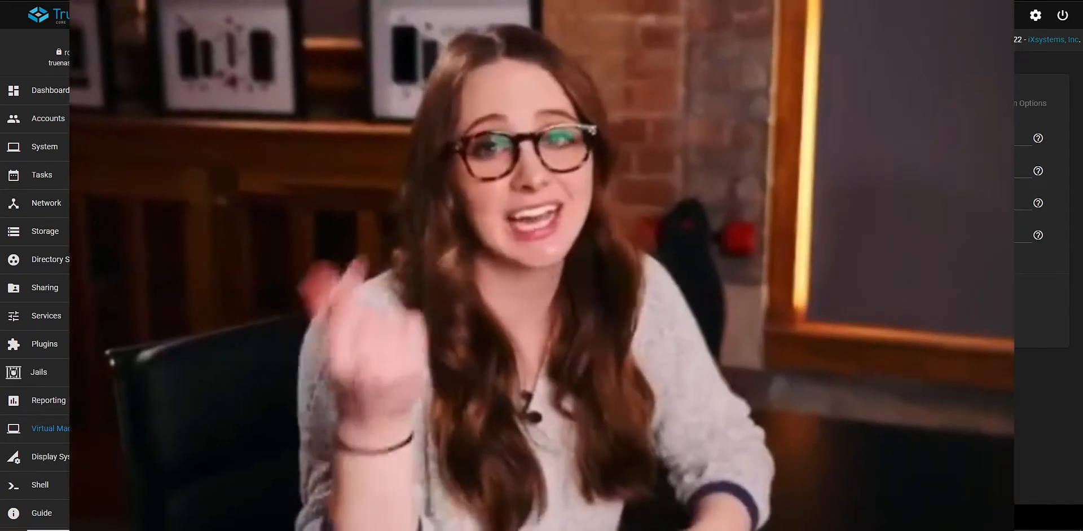
click(283, 304)
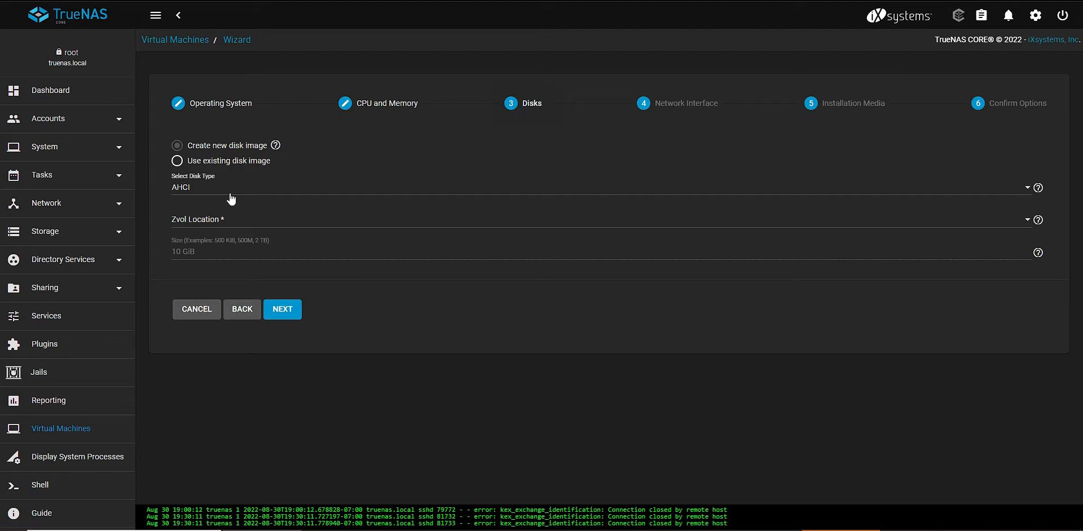
Set the new disk image's type to VirtIO and its zvol location to storage
click(231, 198)
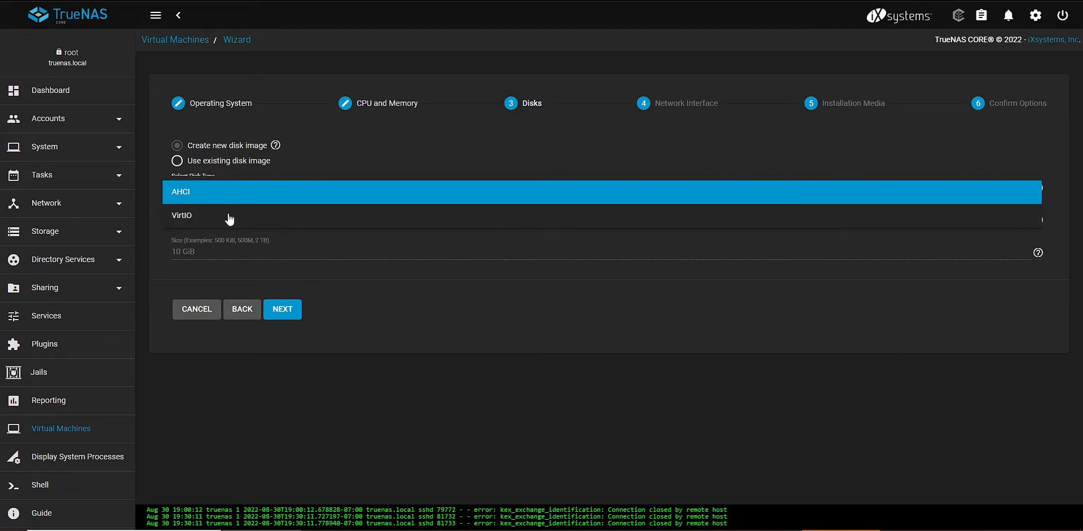
click(229, 217)
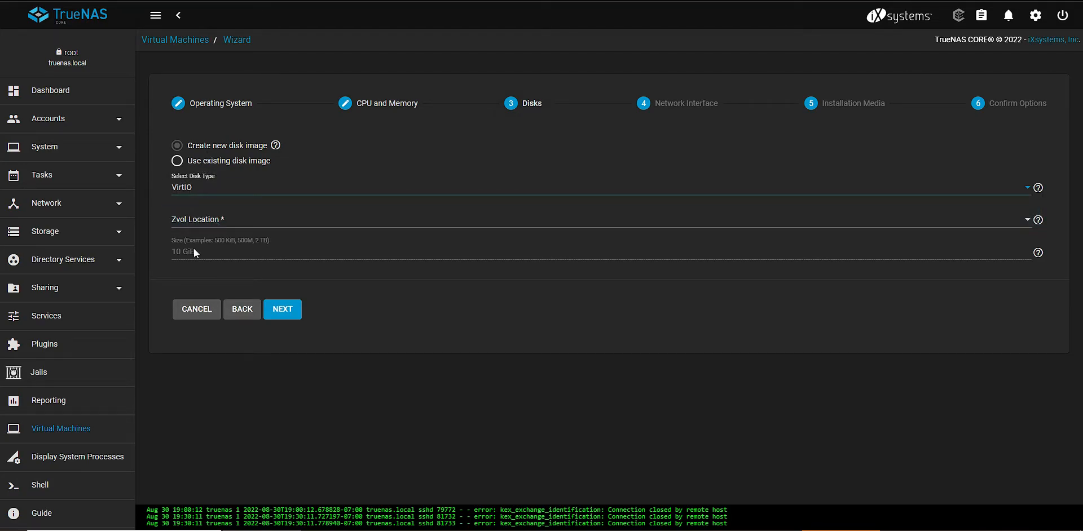
click(203, 220)
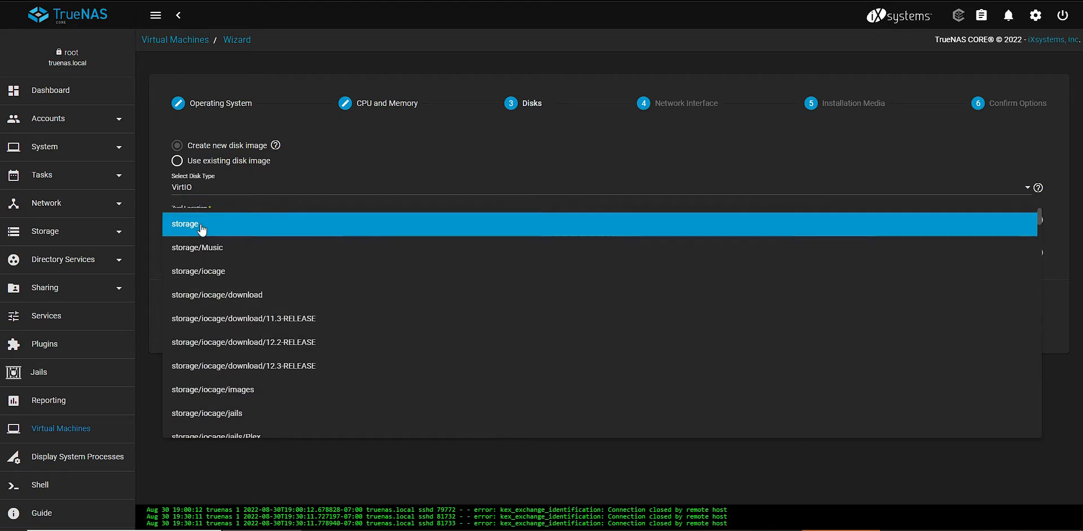
click(198, 225)
click(189, 232)
click(202, 230)
Set the disk size to 1000 GiB and proceed to the network interface settings
click(194, 251)
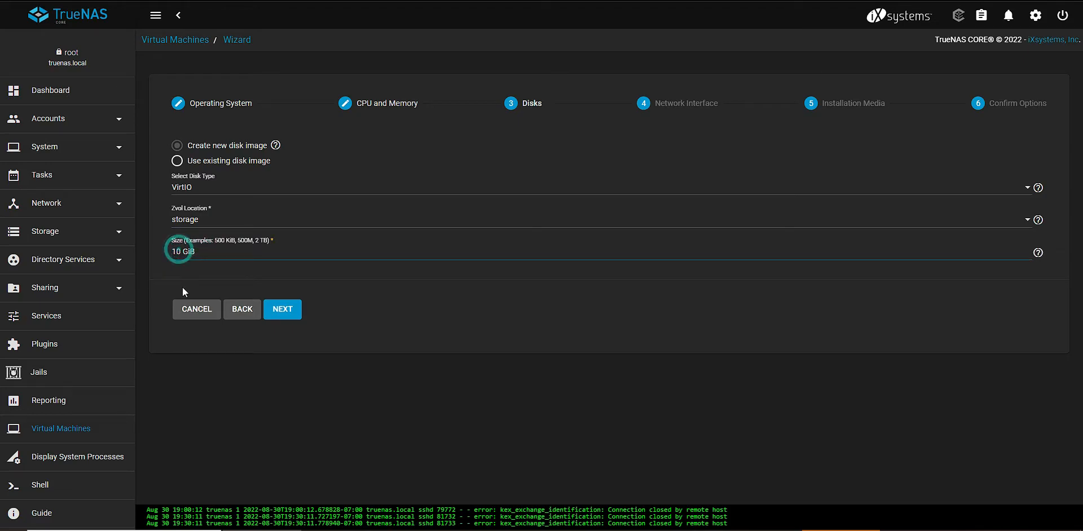
key(Left)
key(Left)
key(Left)
key(Left)
text(00)
click(285, 315)
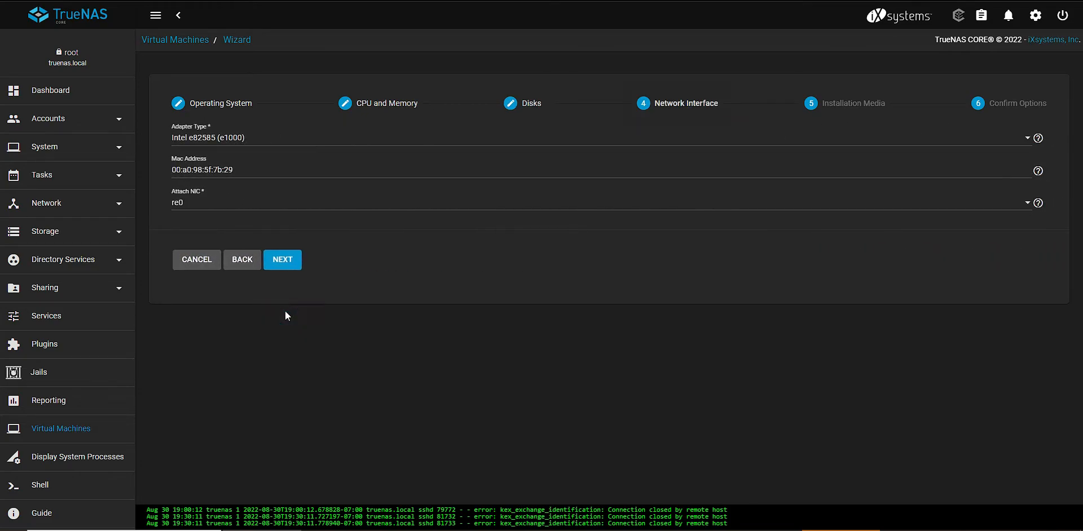
Keep the Intel e82585 (e1000) adapter attached to re0 and proceed to the installation media settings
click(241, 143)
click(242, 141)
click(227, 139)
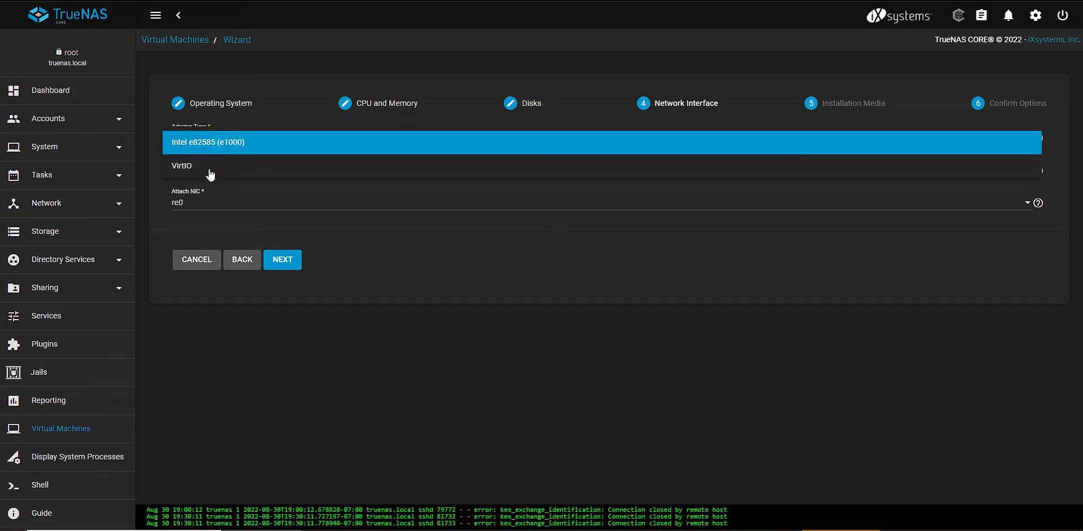
click(215, 150)
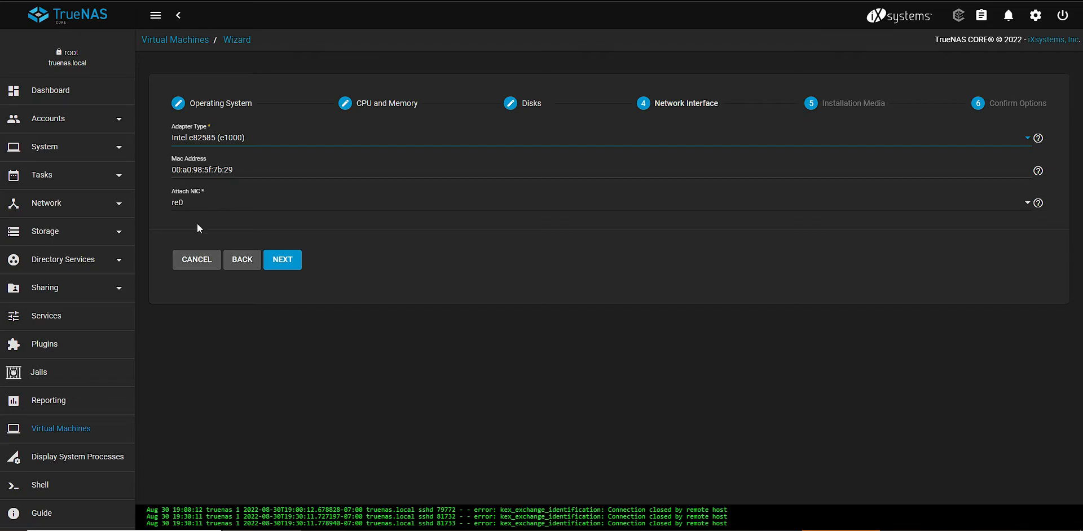
click(209, 205)
click(209, 203)
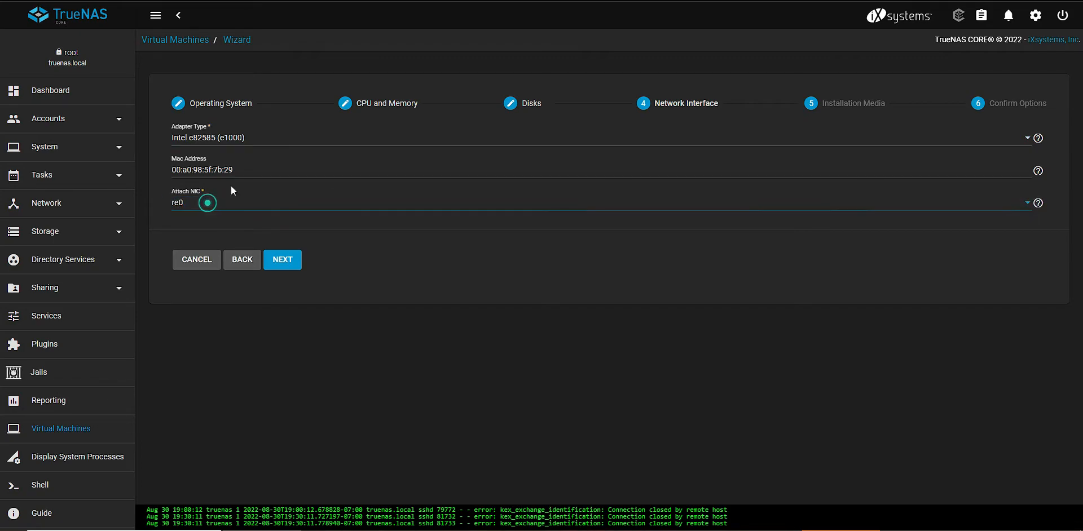
click(278, 266)
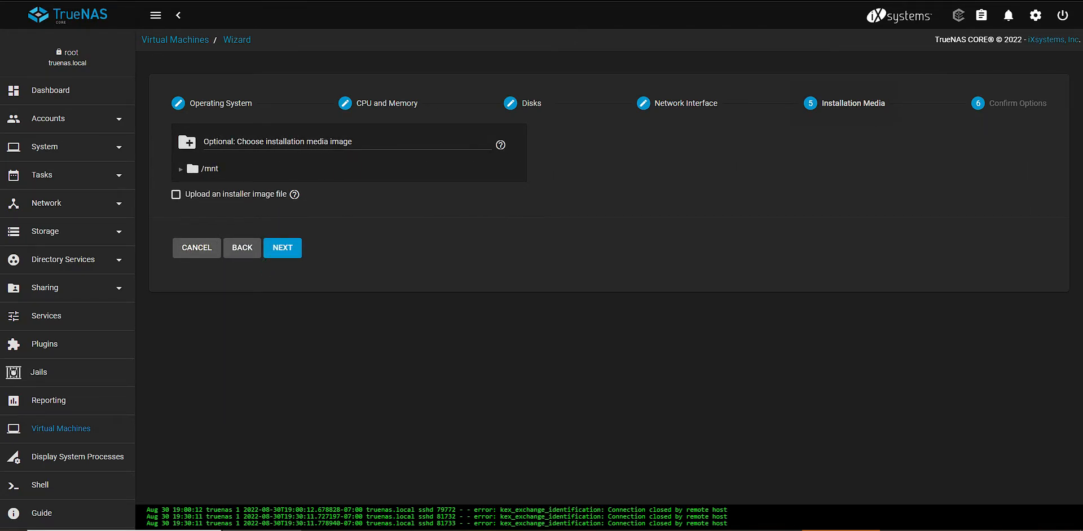
Search the web for "ubuntu server" in a new tab and look at the Get Ubuntu Server download page
key(ctrl+t)
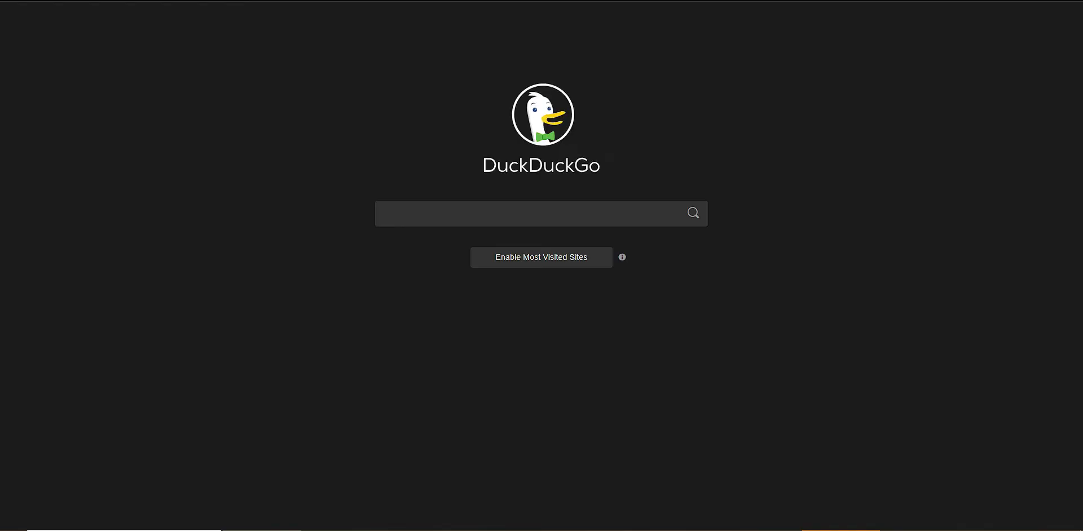
text(ubuntu)
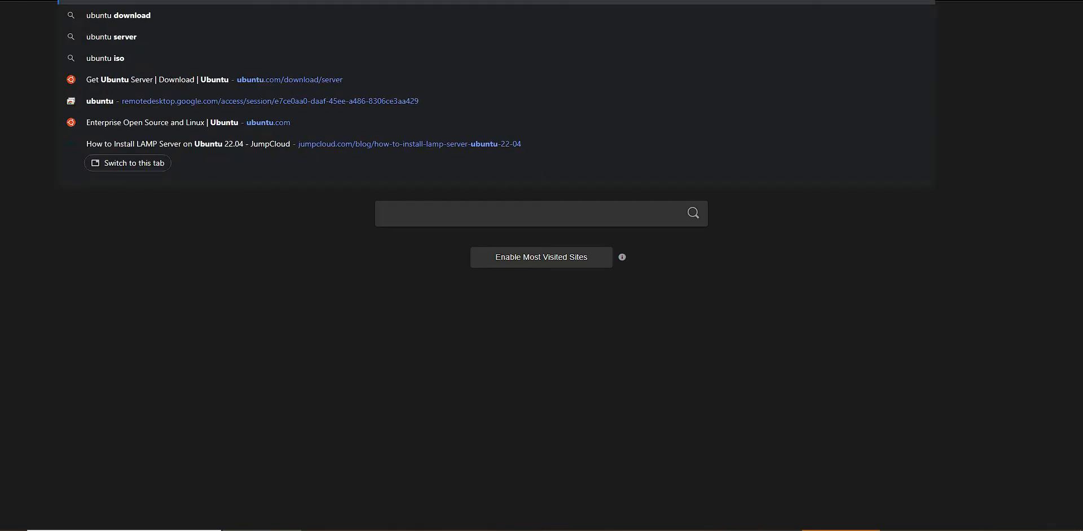
text( server)
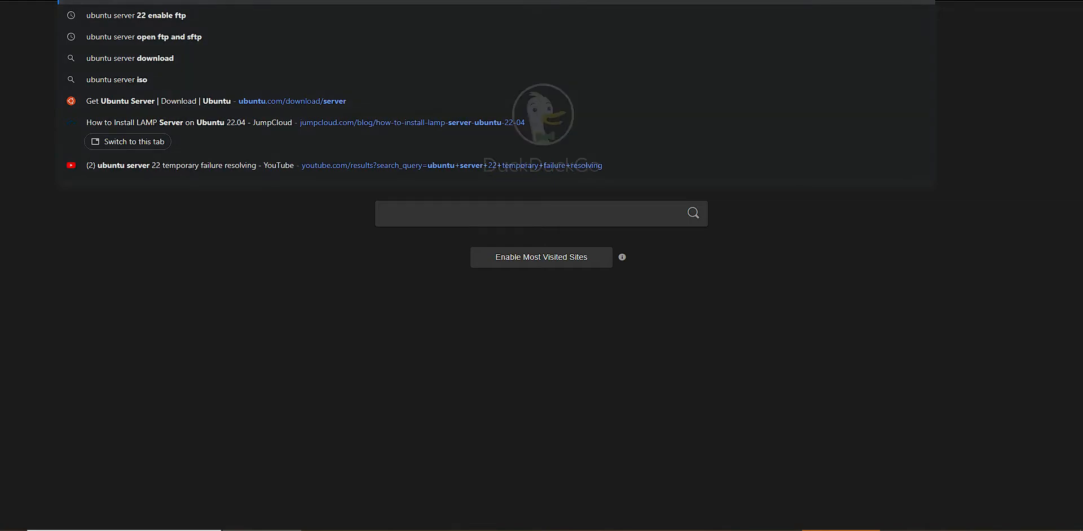
key(Return)
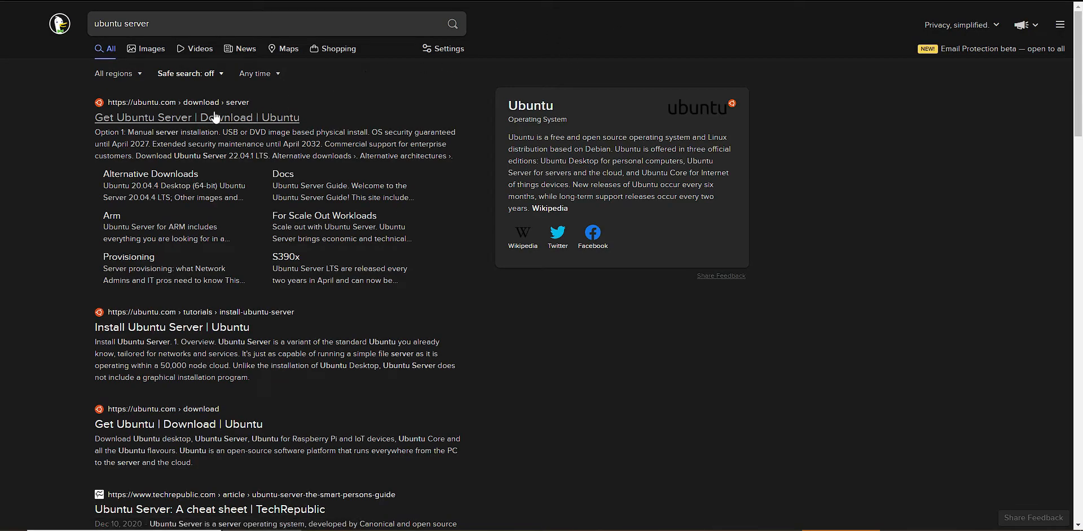
click(194, 127)
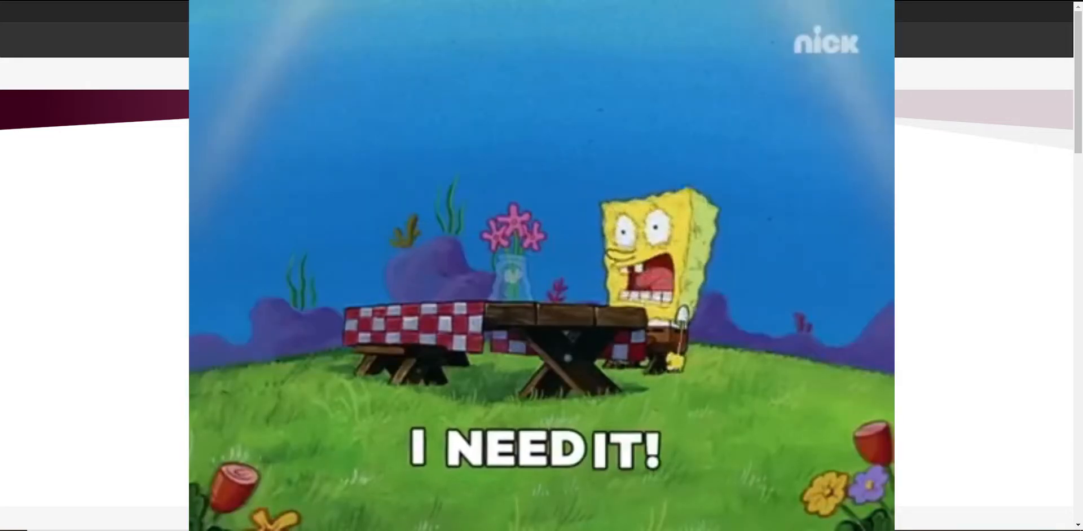
scroll(541, 265, down, 1)
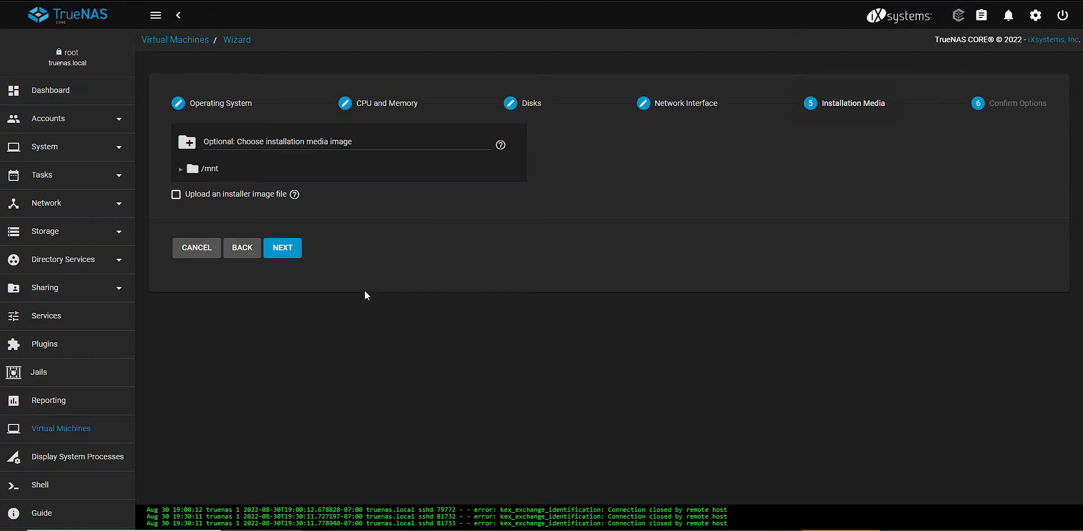
click(181, 197)
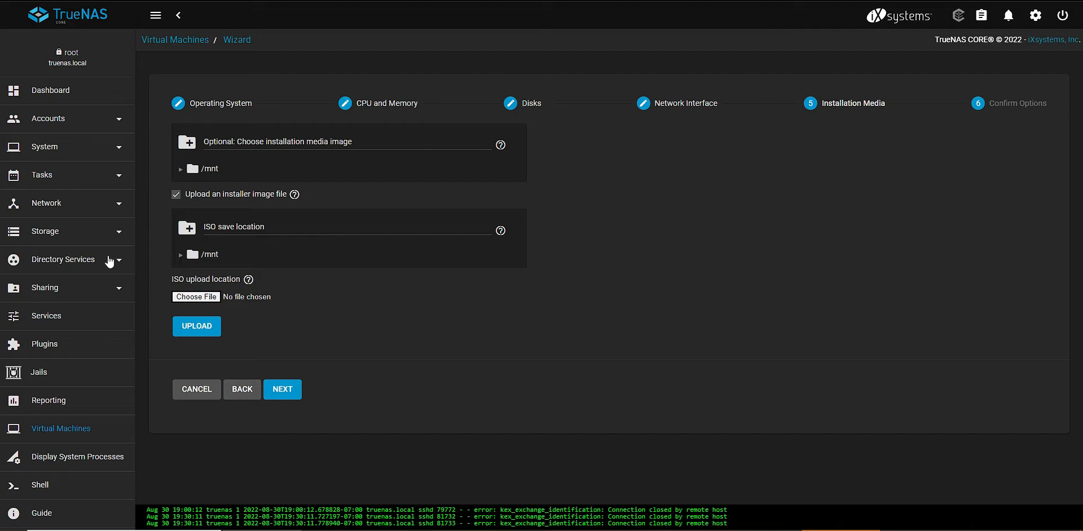
click(180, 255)
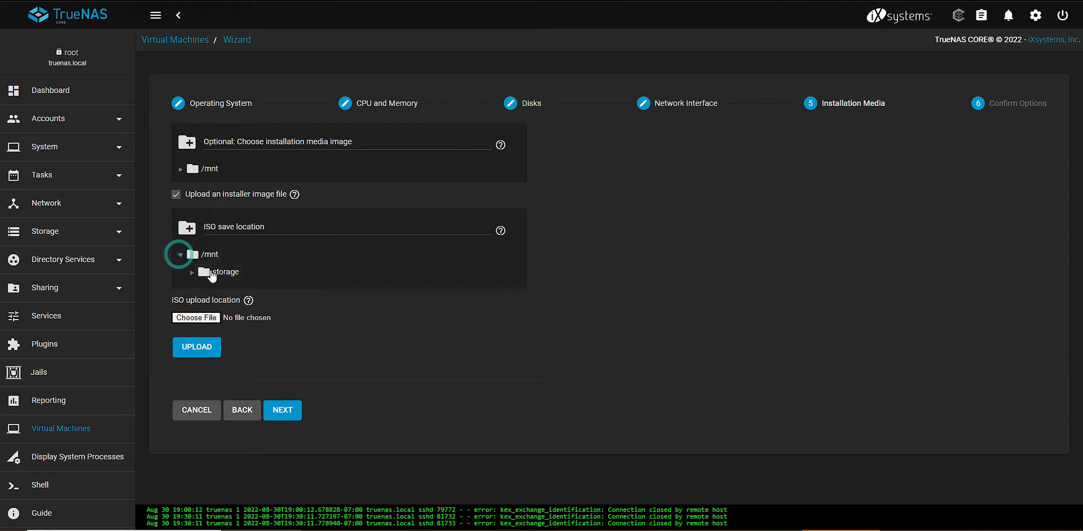
click(200, 272)
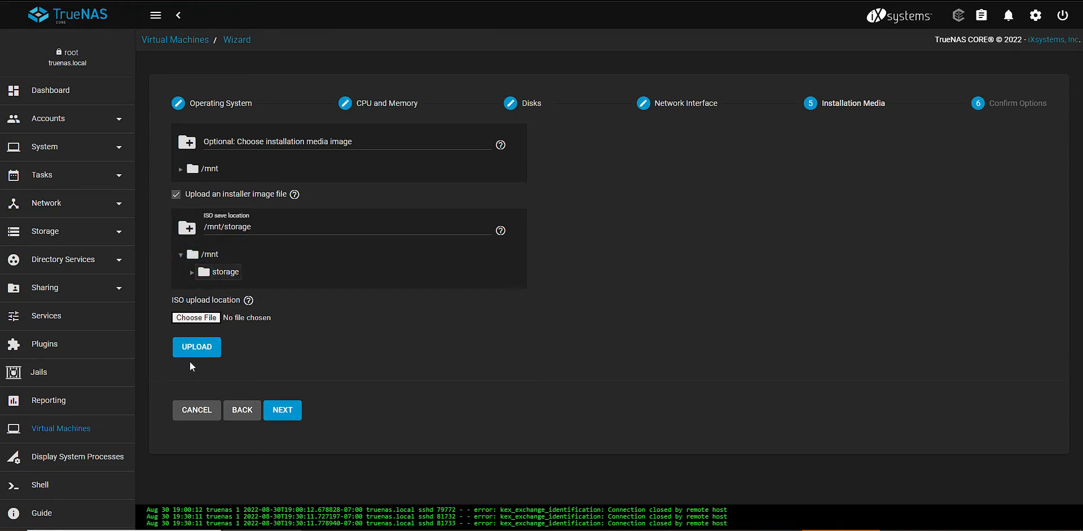
click(204, 320)
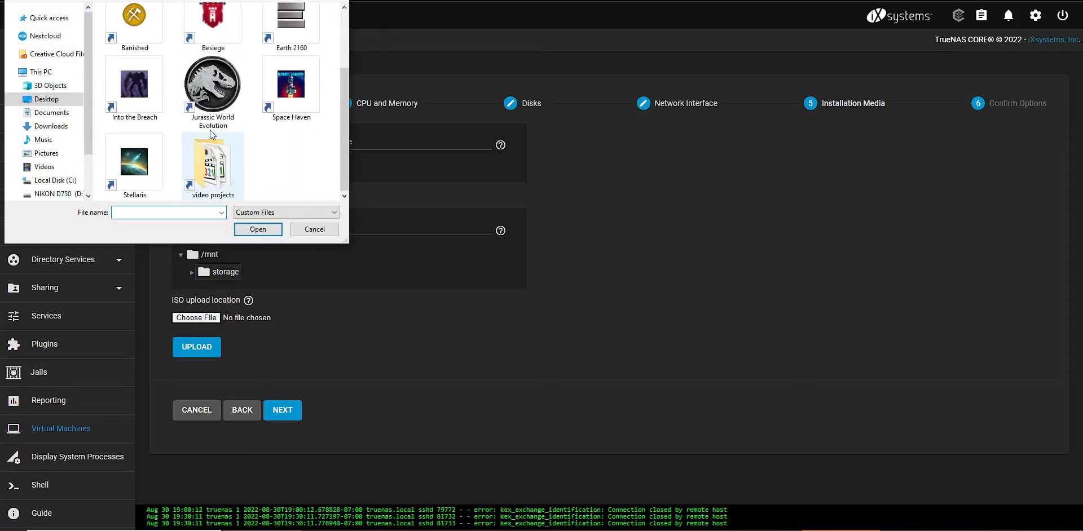
click(306, 228)
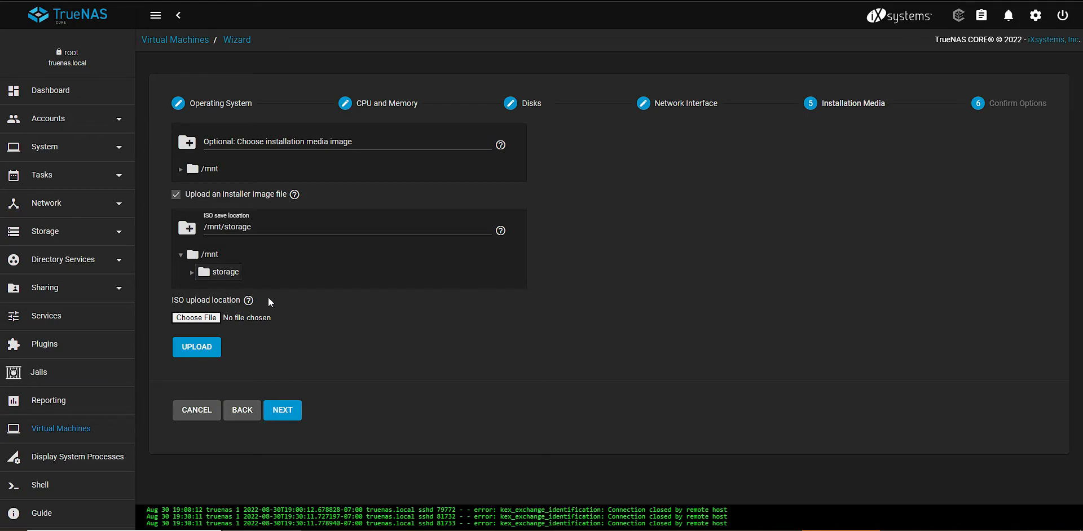
click(176, 195)
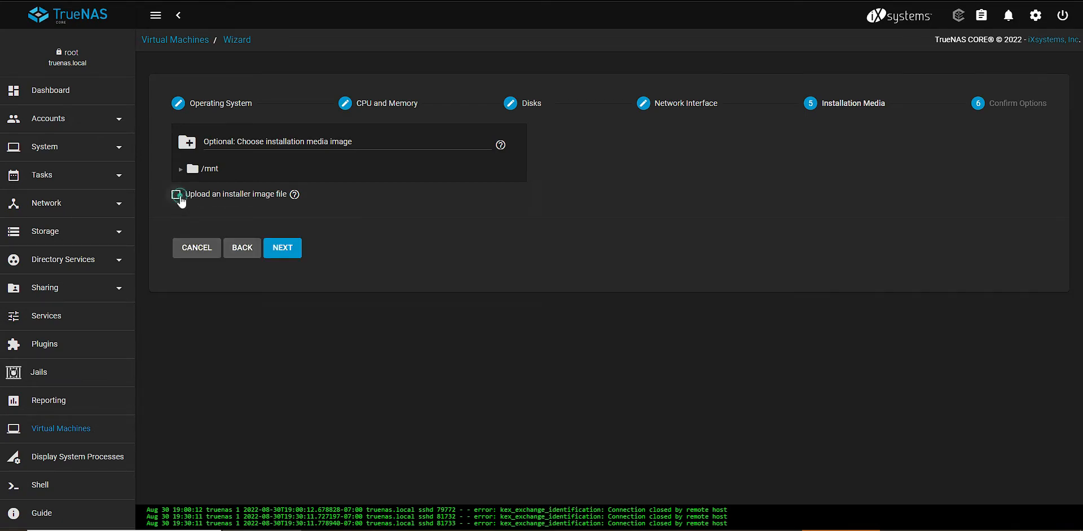
Choose /mnt/storage/ubuntu-22.04-live-server-amd64.iso as the installation media and submit the new virtual machine
click(181, 170)
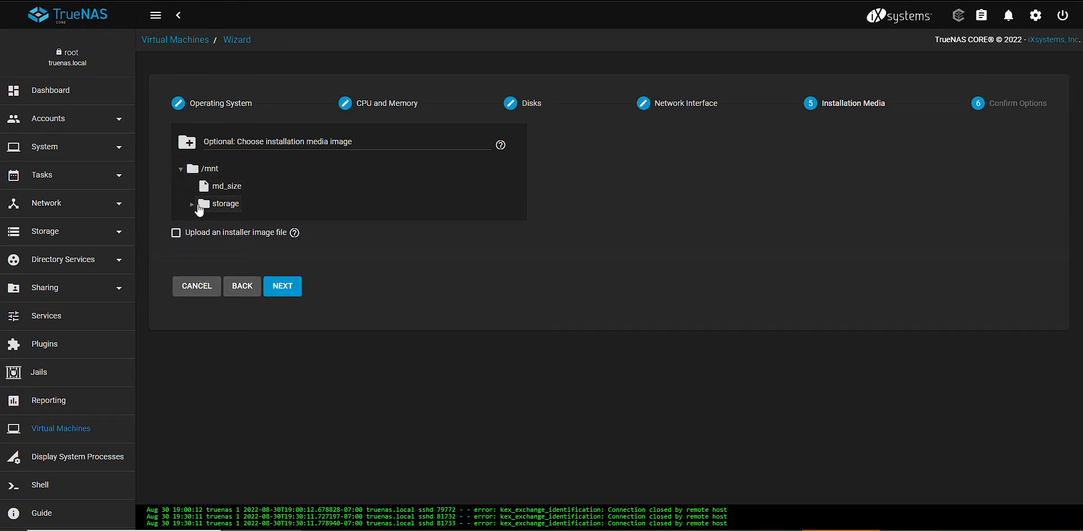
click(192, 204)
scroll(292, 275, down, 1)
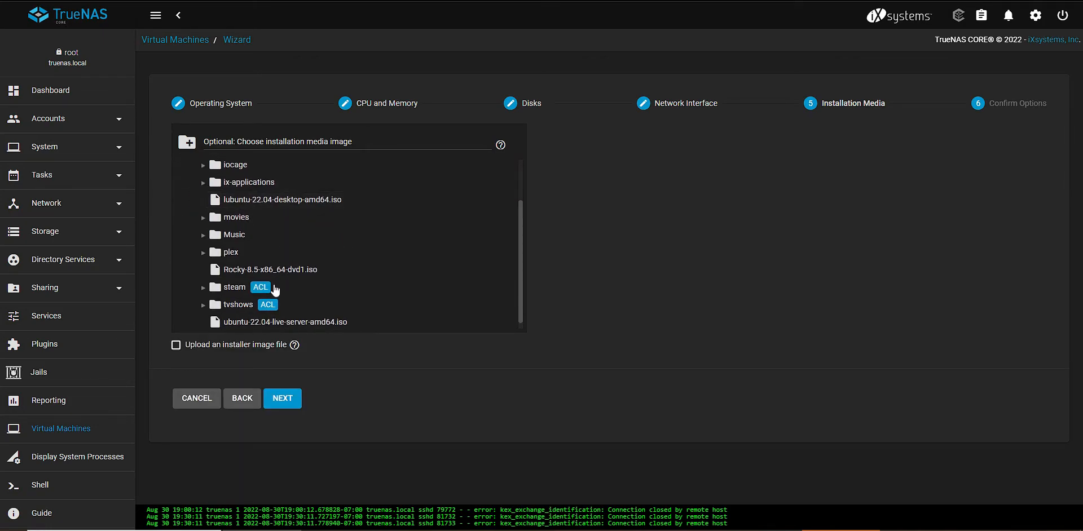
scroll(274, 308, down, 1)
click(272, 316)
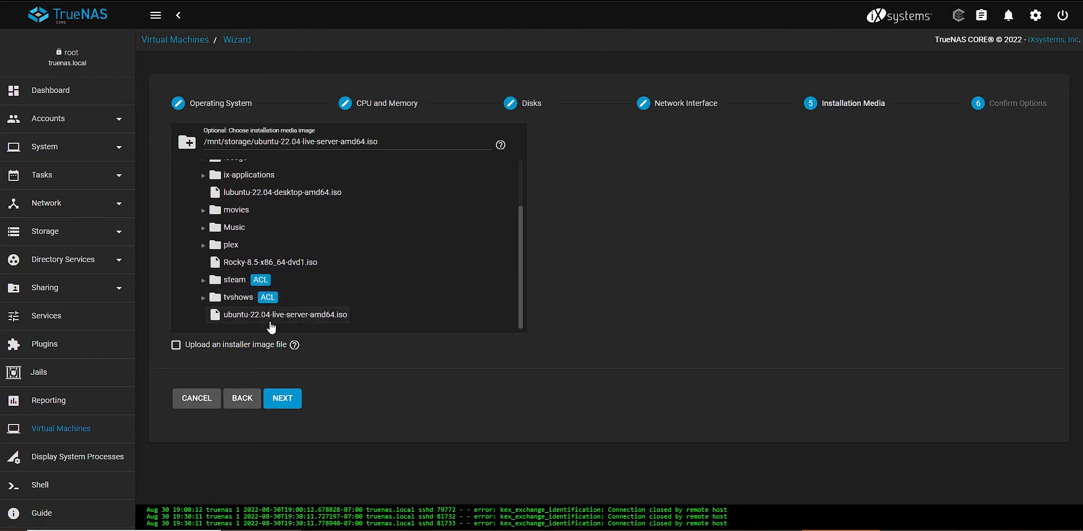
click(285, 400)
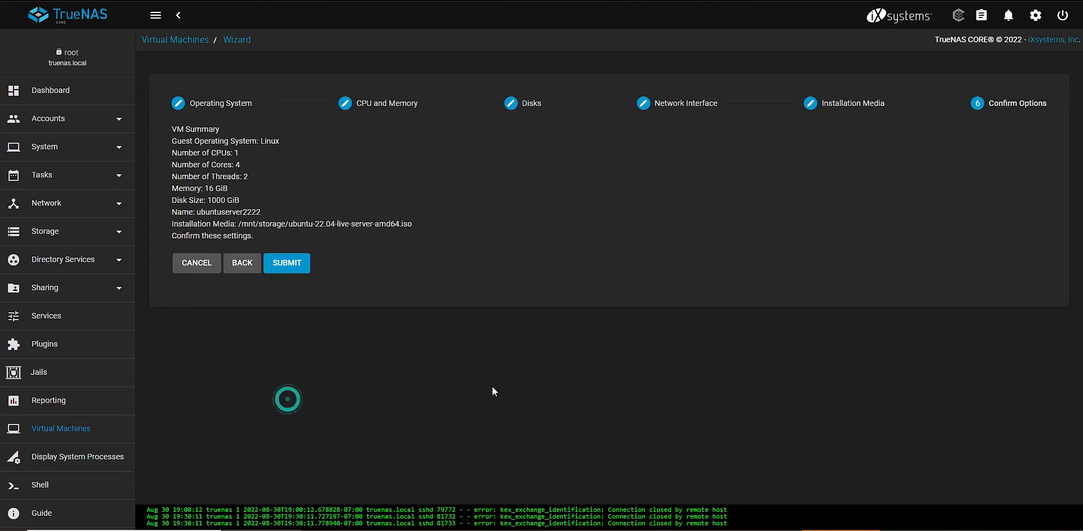
click(289, 263)
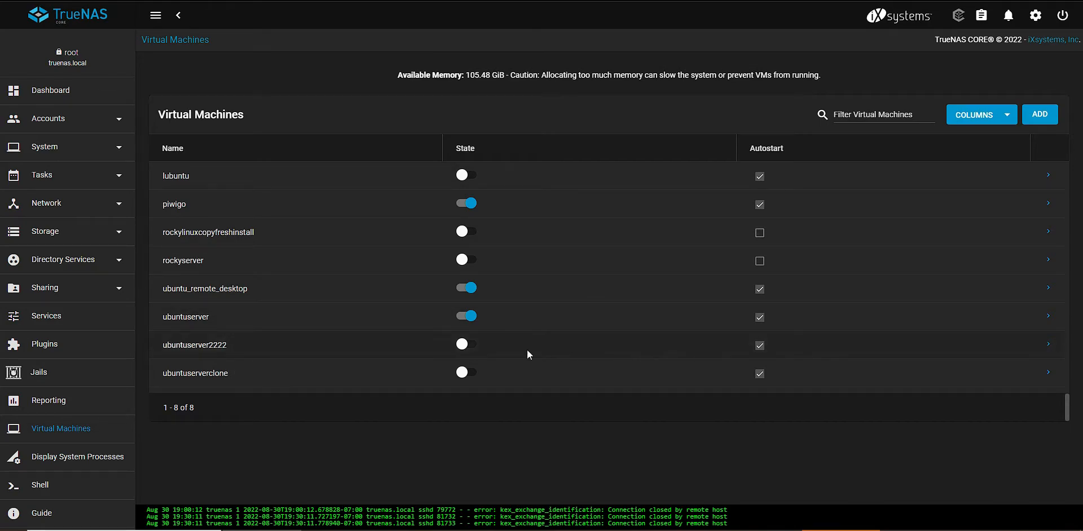
Power on the ubuntuserver2222 virtual machine and open its VNC display
click(470, 345)
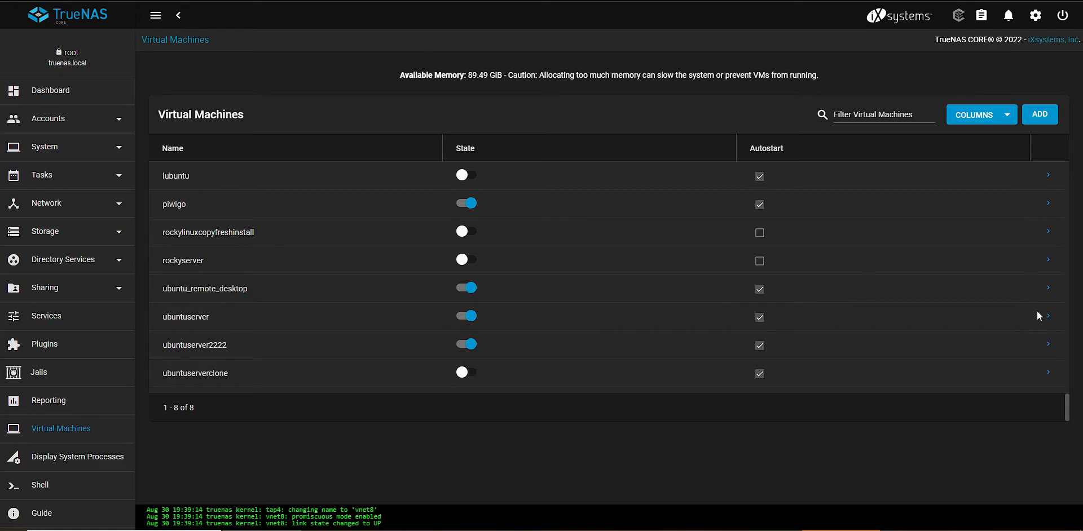
click(1048, 344)
scroll(846, 388, down, 1)
click(674, 453)
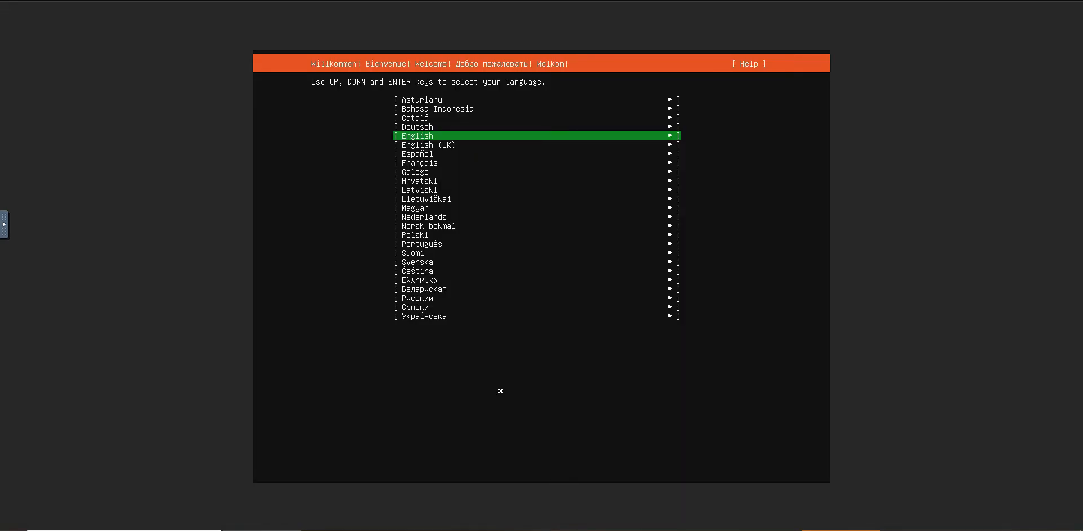
Choose English as the installer language and continue without updating the installer
key(Return)
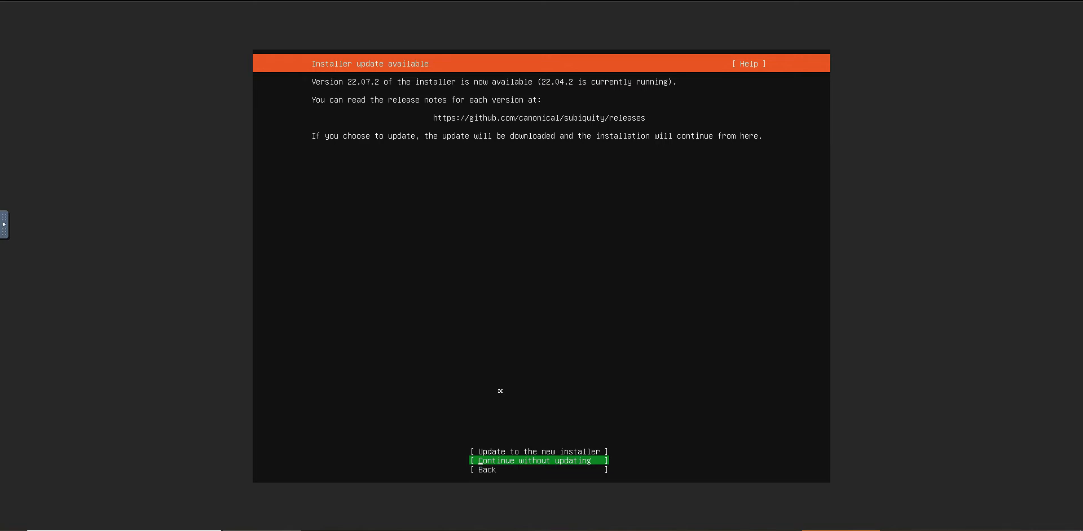
key(Return)
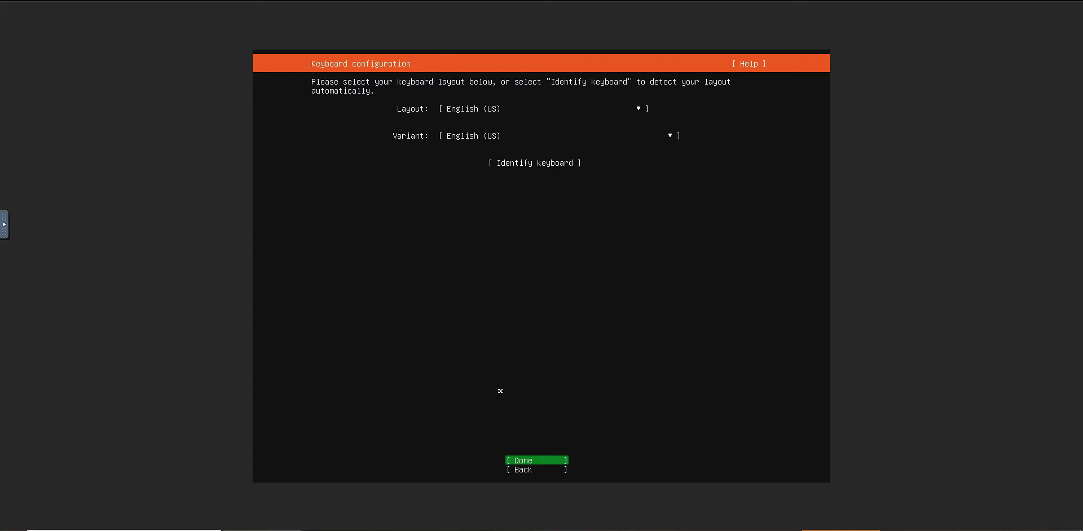
Accept the English (US) keyboard layout and variant, and keep Ubuntu Server as the installation base
key(Return)
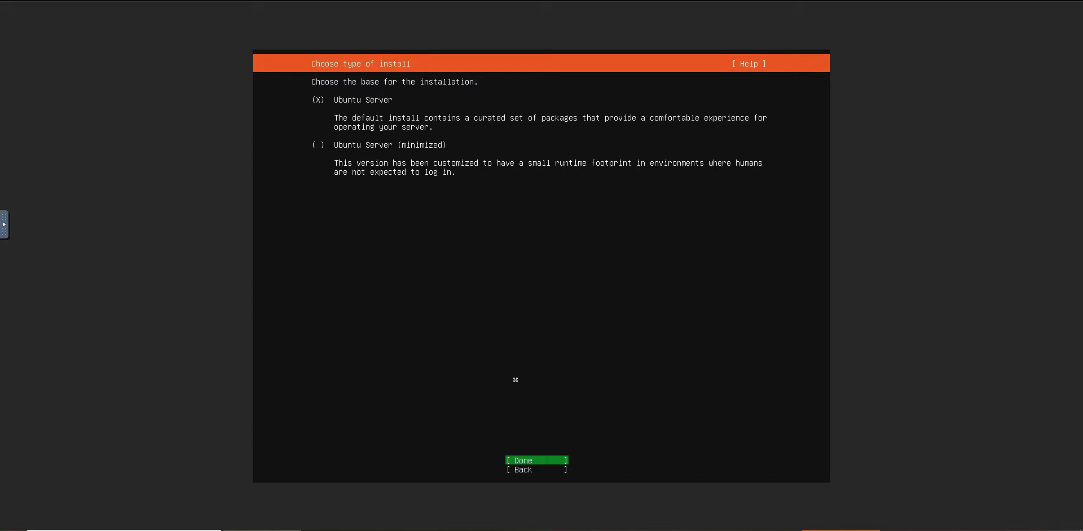
key(Return)
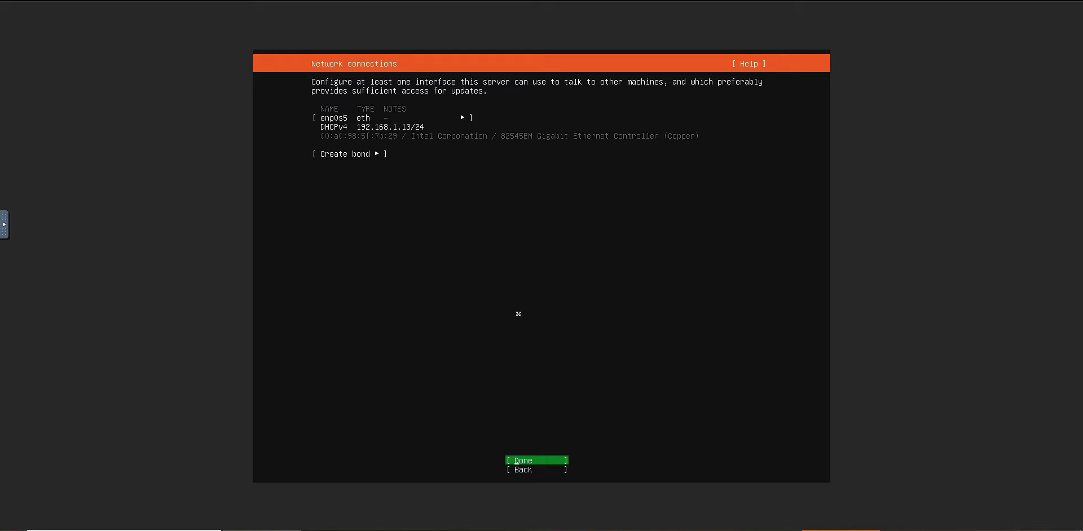
key(Down)
key(Up)
key(Up)
key(Up)
key(Up)
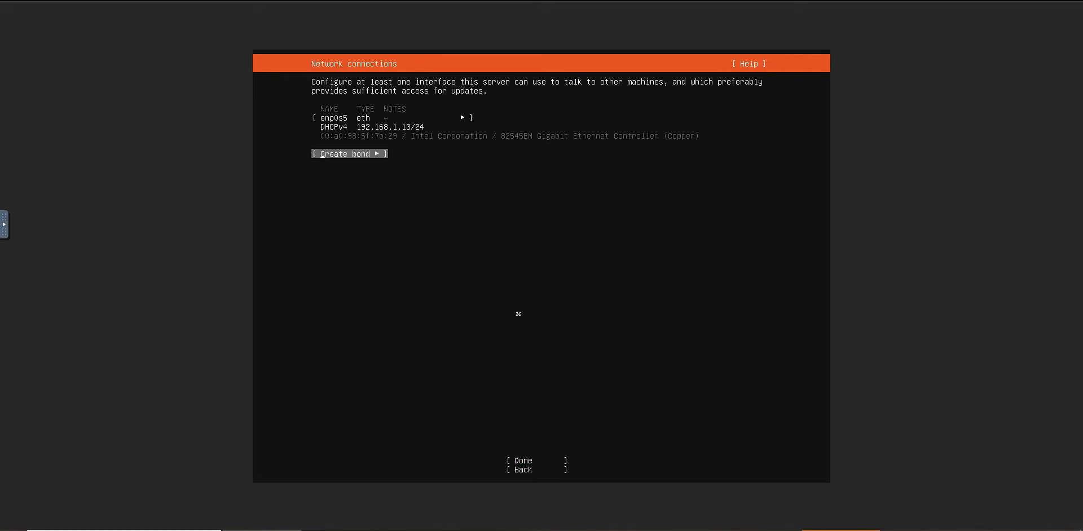
key(Down)
key(Down)
key(Up)
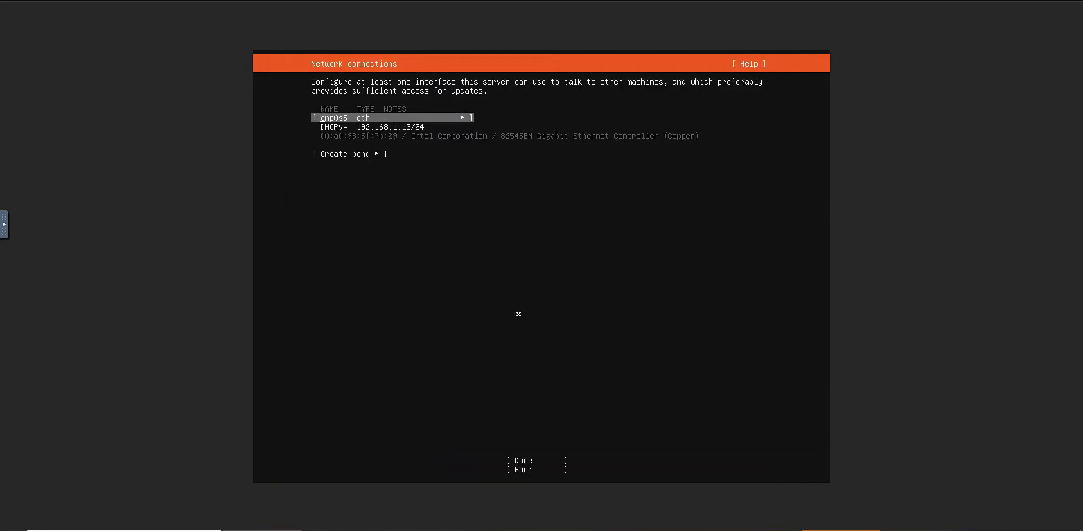
key(Down)
key(Up)
key(Down)
key(Up)
key(Return)
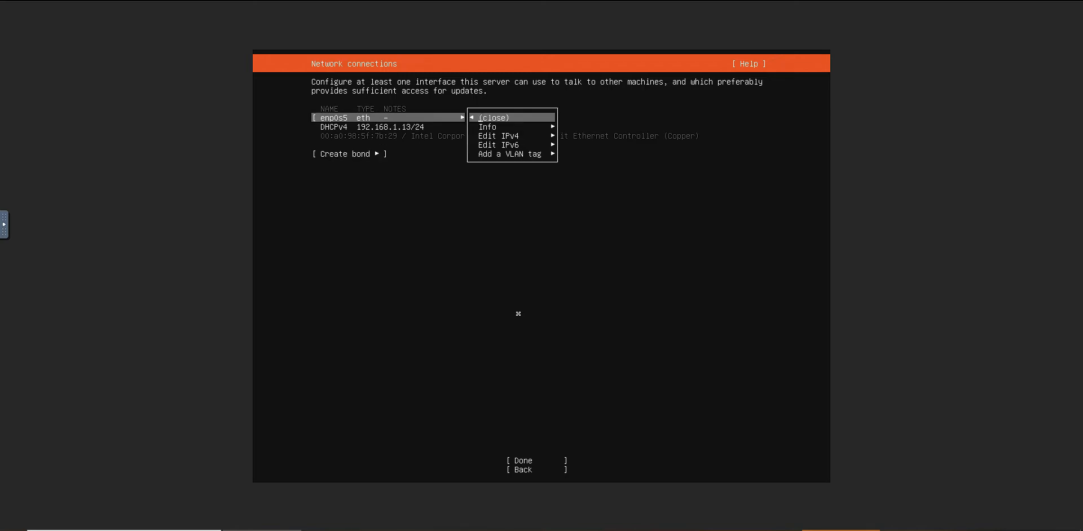
key(Return)
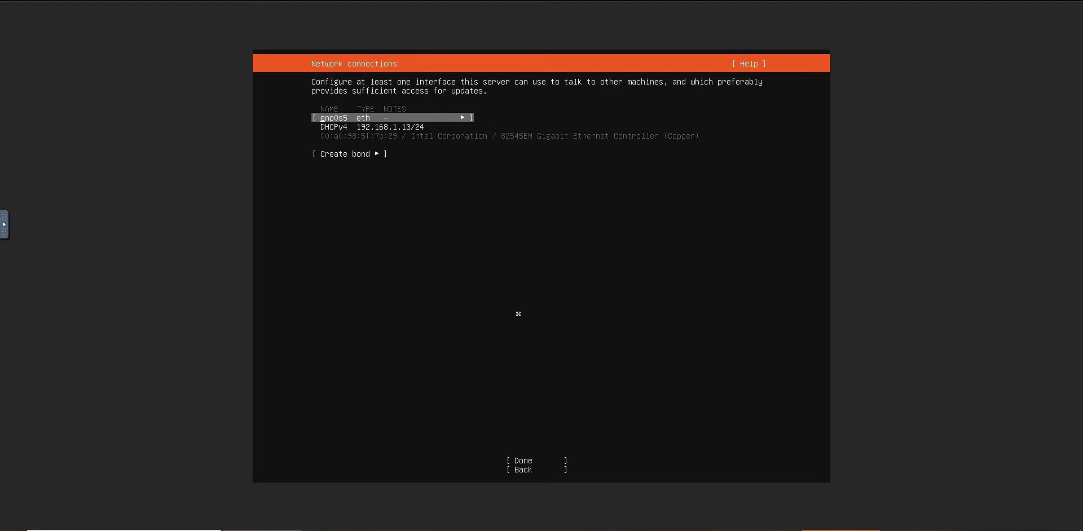
Open the IPv4 configuration of the enp0s5 interface and set its method to Manual
key(Down)
key(Up)
key(Down)
key(Up)
key(Return)
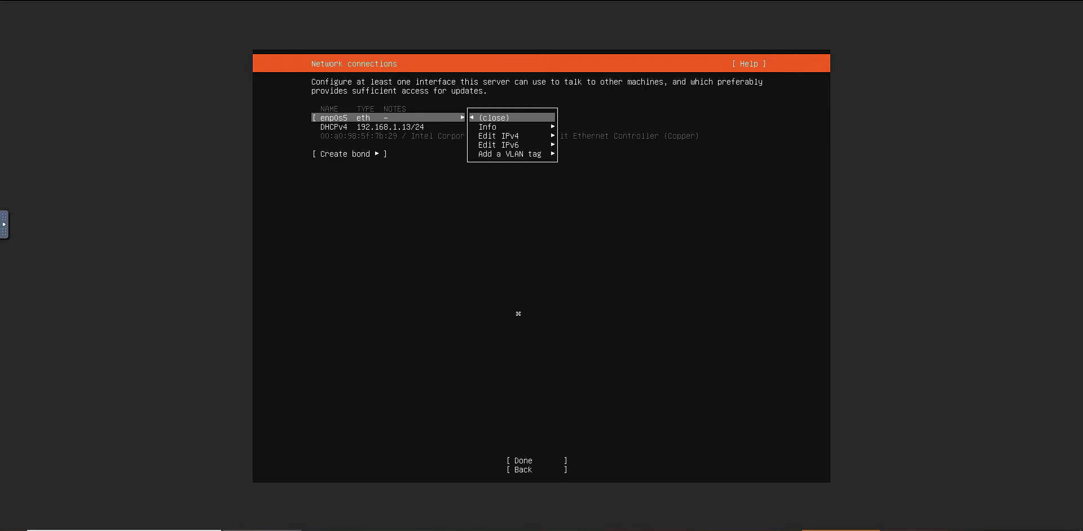
key(Down)
key(Down)
key(Return)
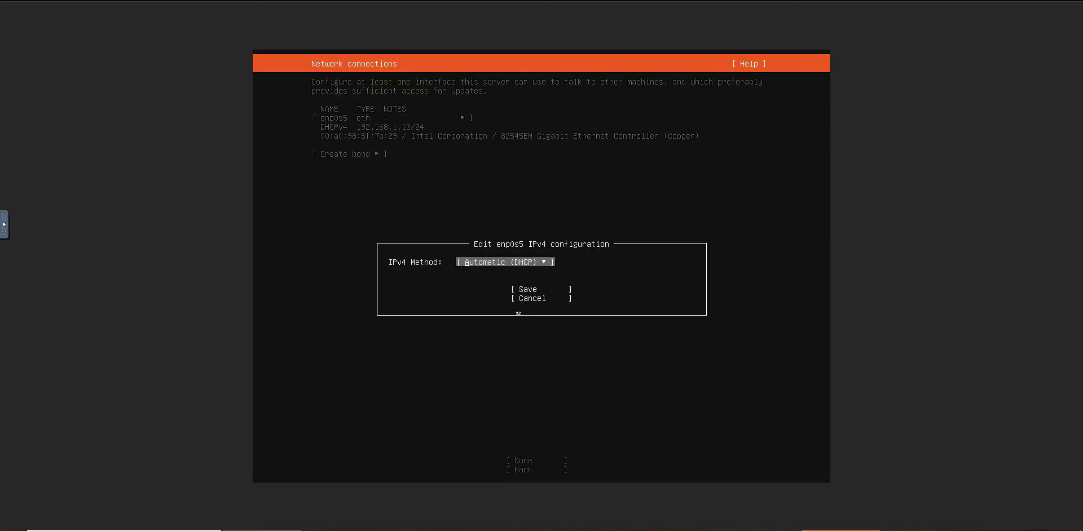
key(Return)
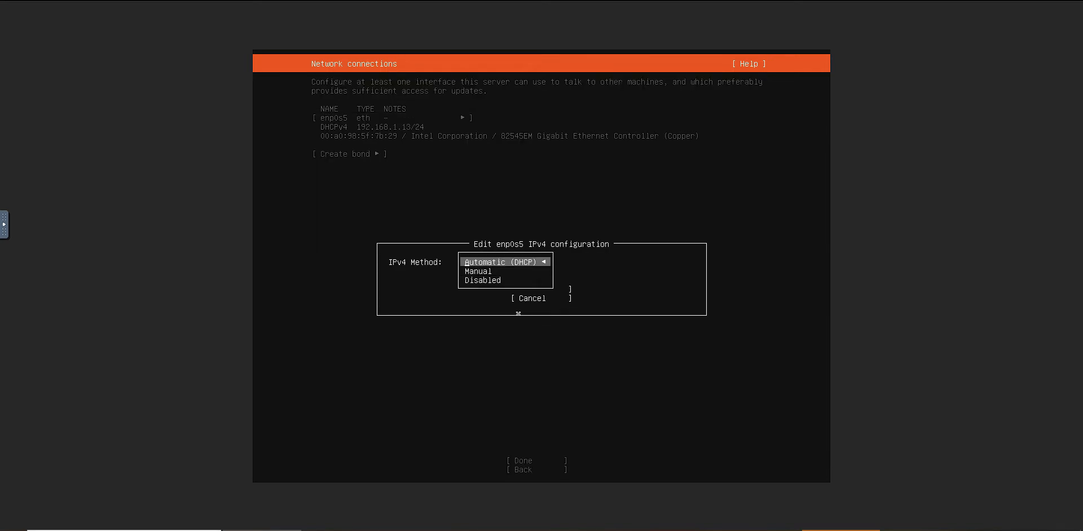
key(Down)
key(Return)
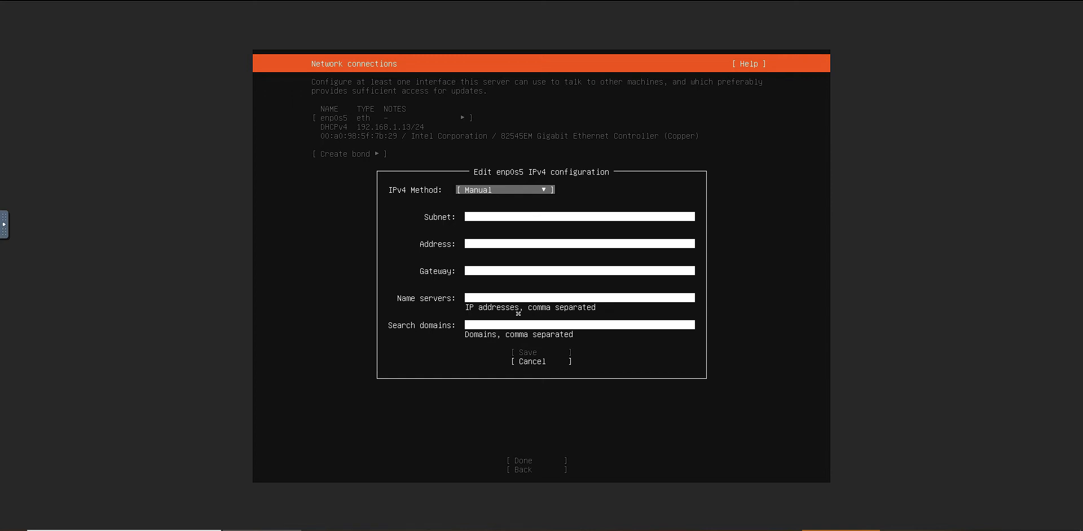
Set the enp0s5 IPv4 method back to Automatic (DHCP) and save the configuration
click(526, 363)
key(Down)
key(Up)
key(Return)
key(Up)
key(Return)
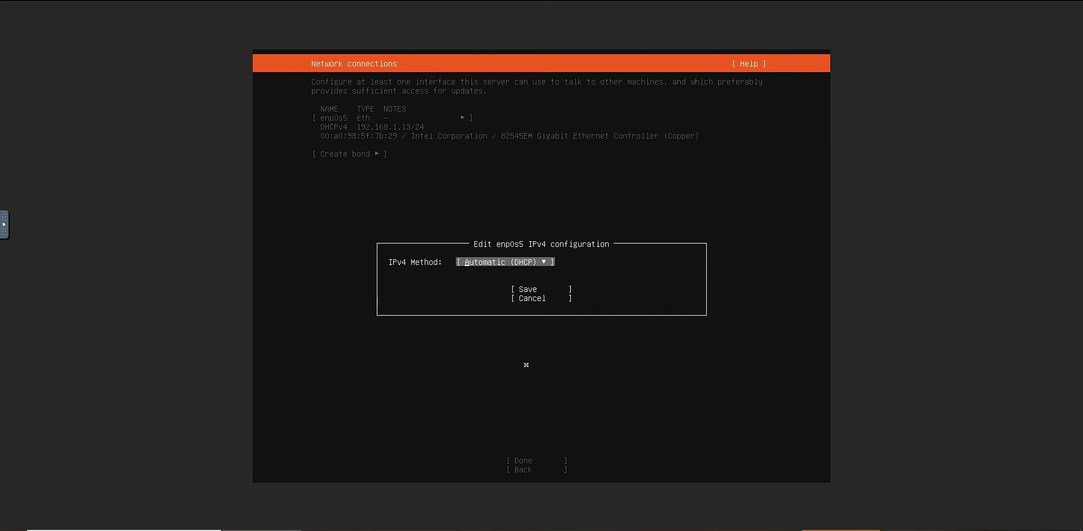
key(Down)
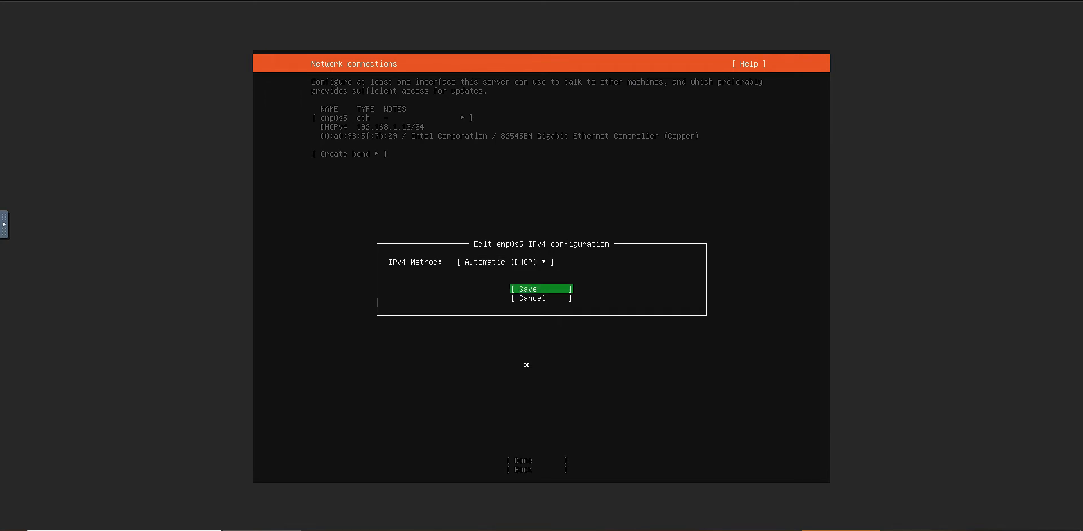
key(Return)
key(Down)
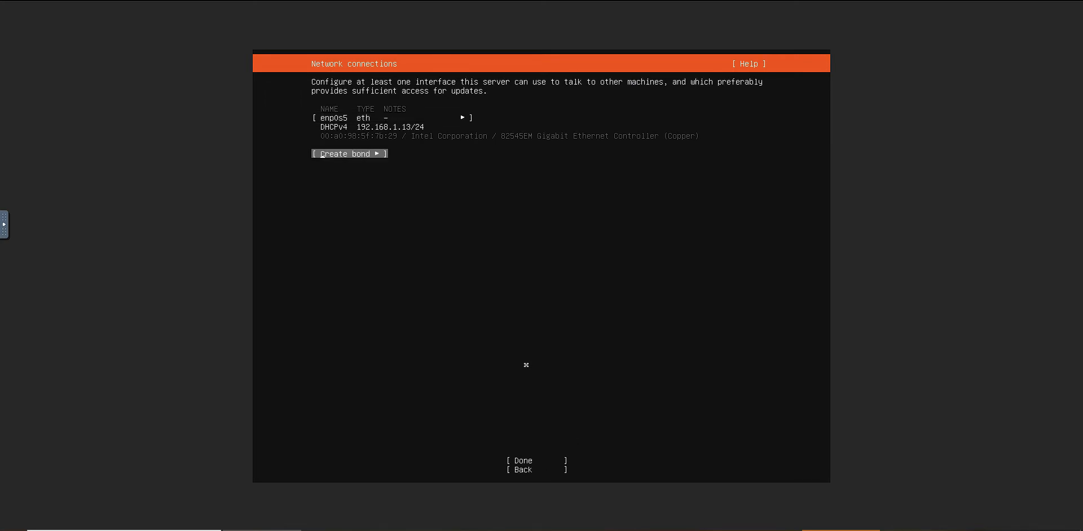
key(Down)
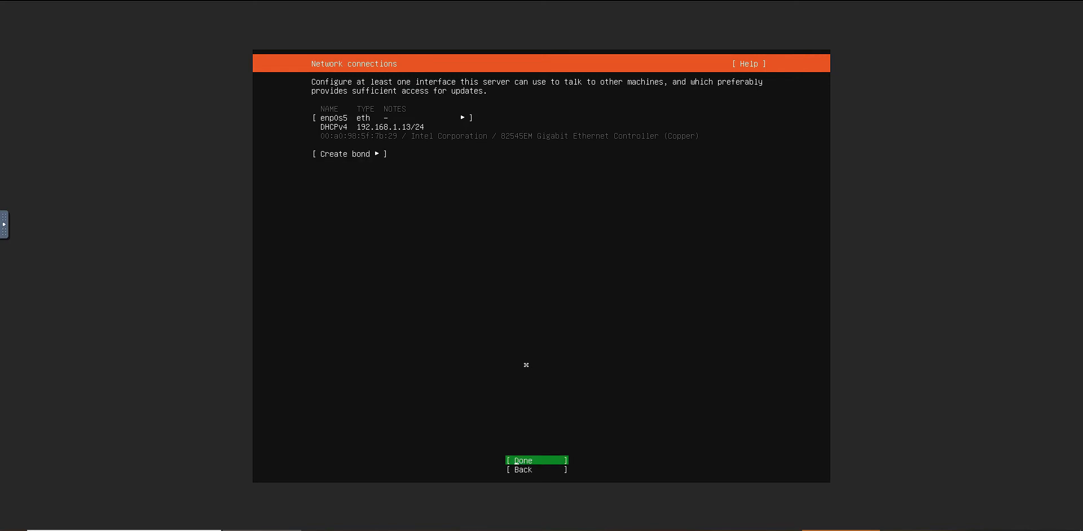
key(Up)
key(Up)
key(Down)
key(Return)
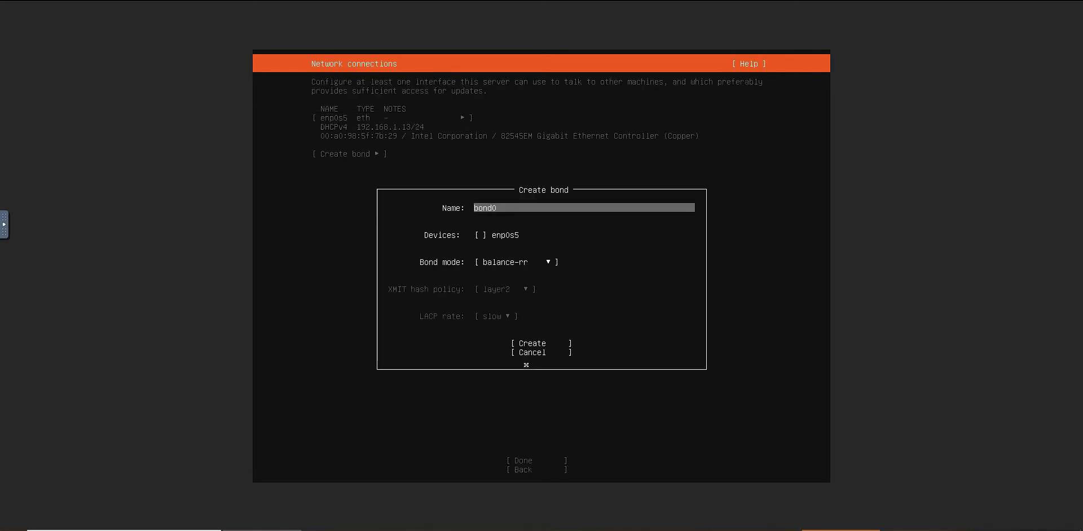
key(Down)
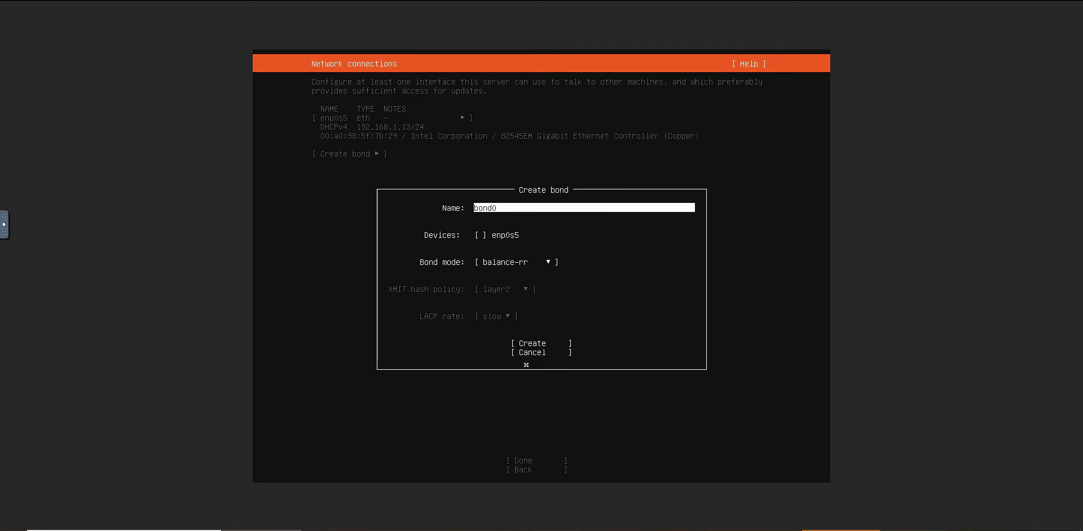
key(Down)
key(Return)
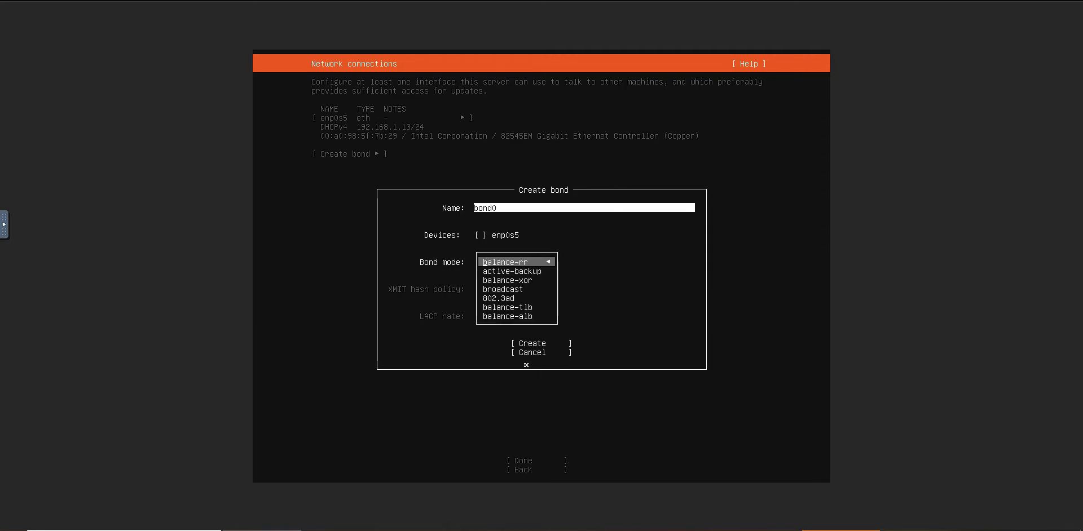
key(Return)
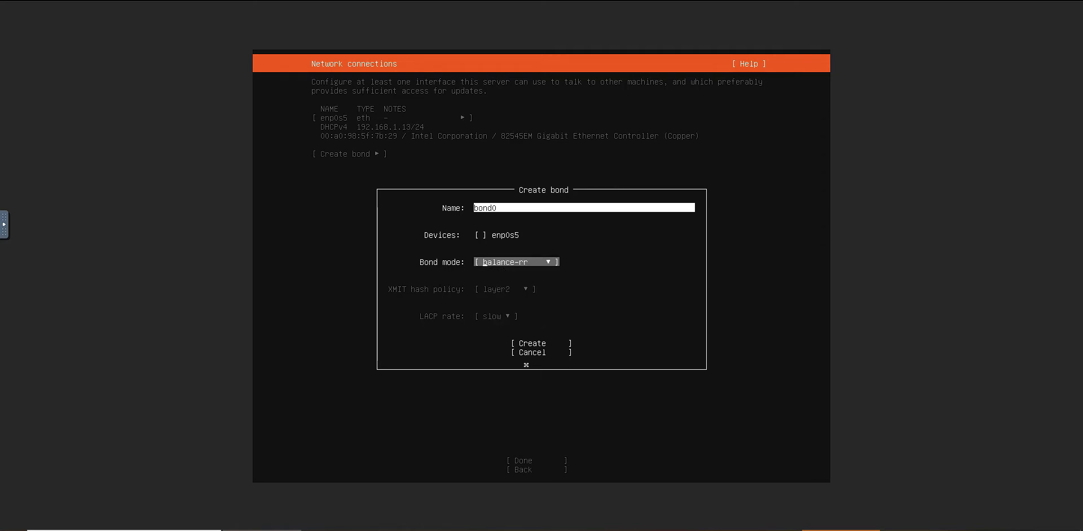
key(Escape)
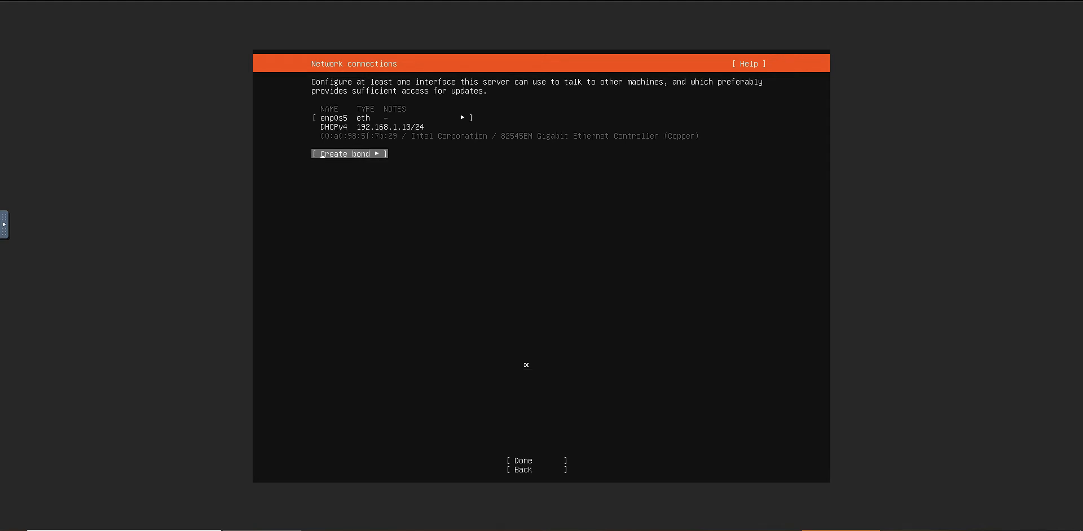
key(Tab)
key(Return)
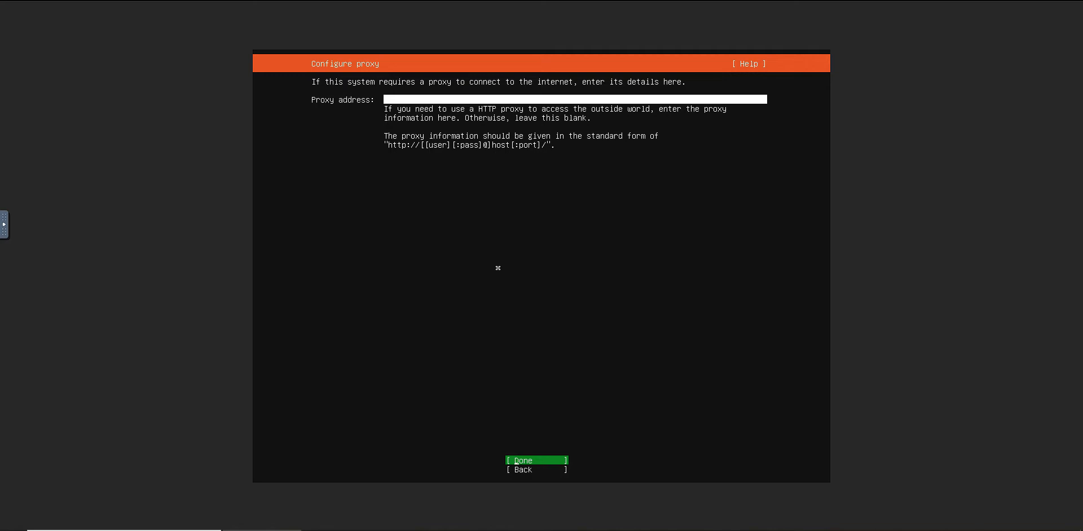
key(Return)
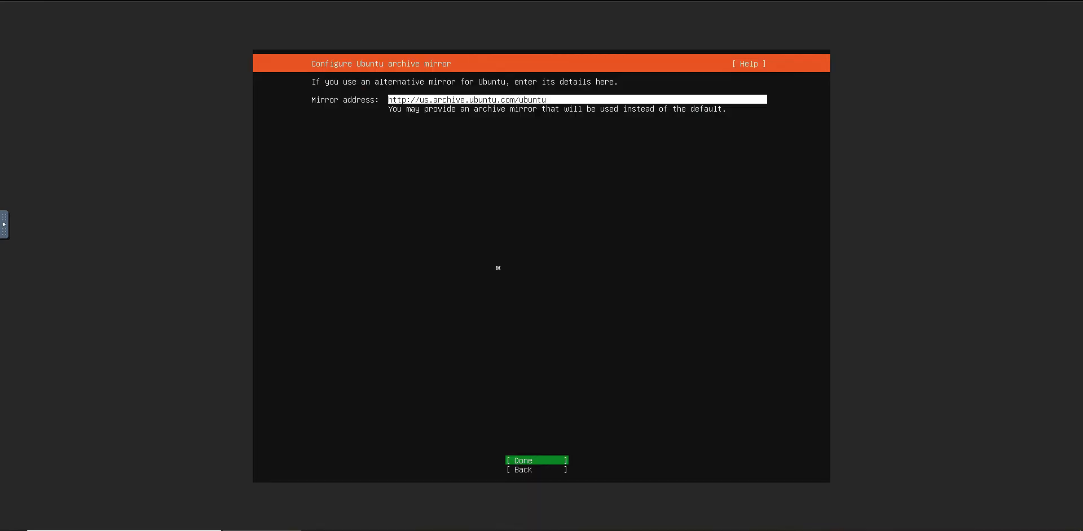
key(Return)
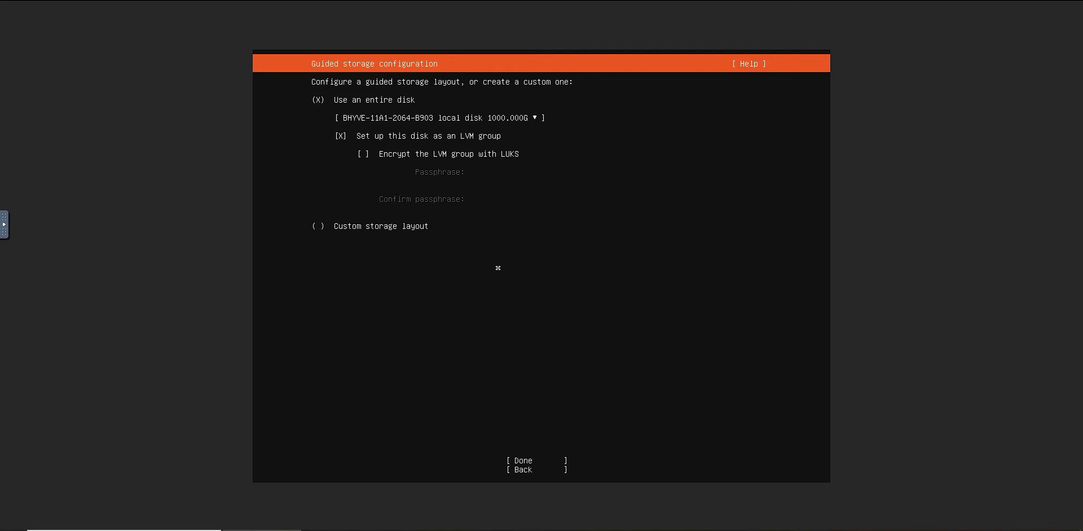
Accept the guided storage layout using the entire BHYVE local disk as an LVM group without LUKS encryption
key(Tab)
key(Tab)
key(Up)
key(Up)
key(Up)
key(Down)
key(Down)
key(Up)
key(Up)
key(Down)
key(Down)
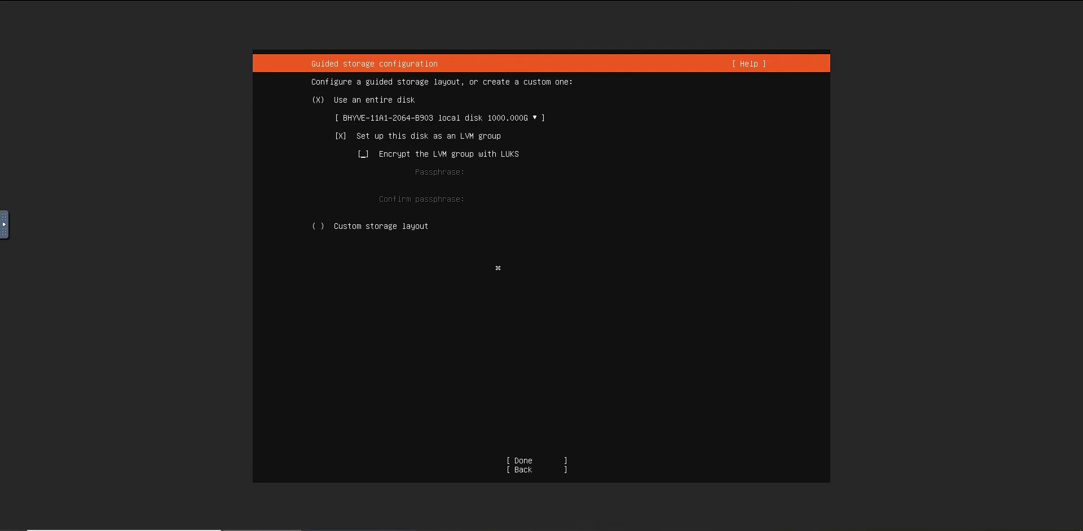
key(Tab)
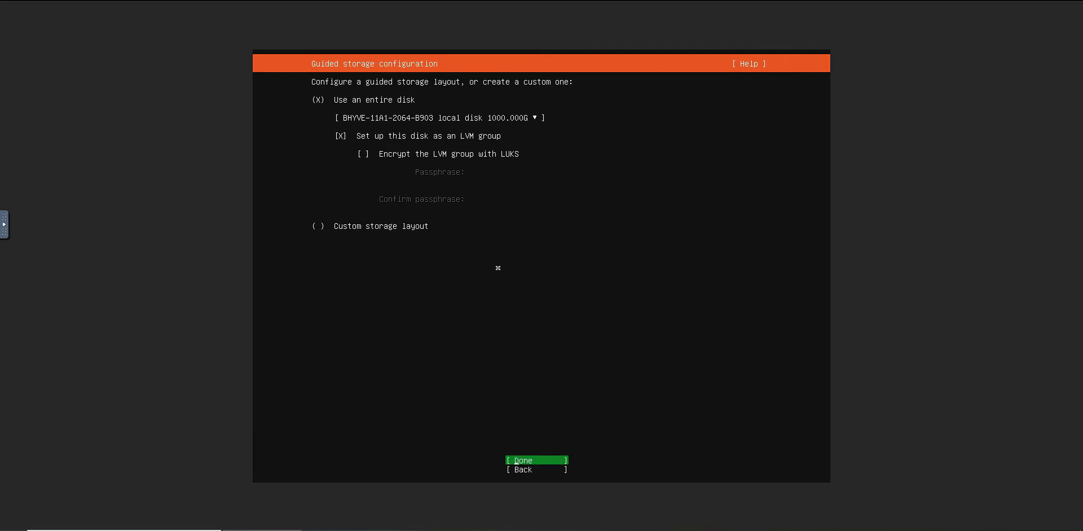
key(Return)
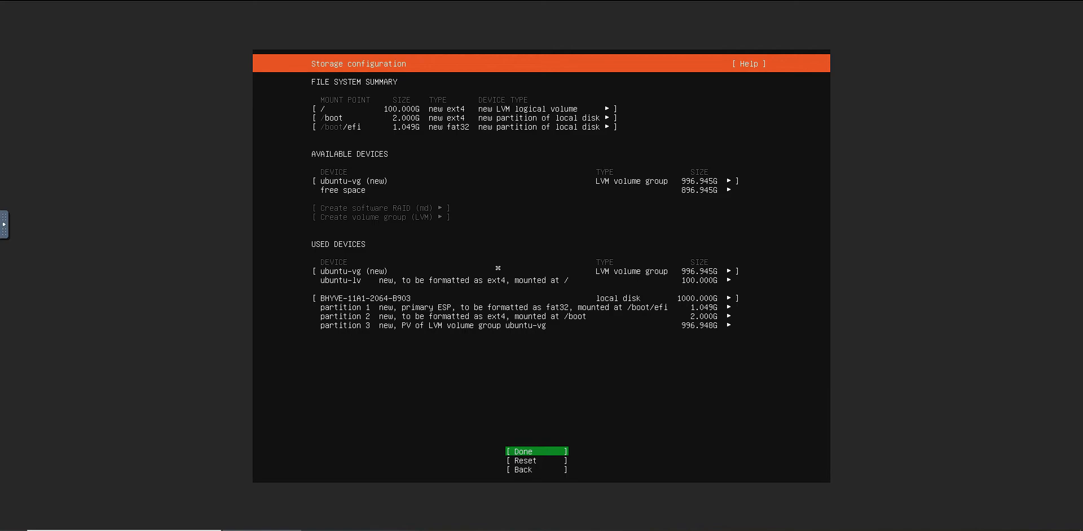
Accept the storage configuration summary and confirm the destructive action to begin the installation
key(Return)
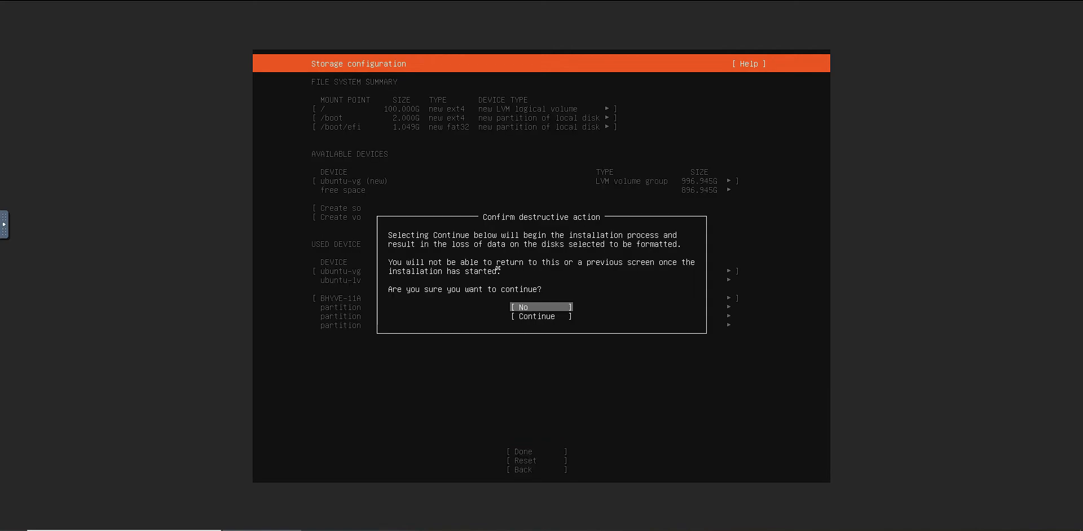
key(Down)
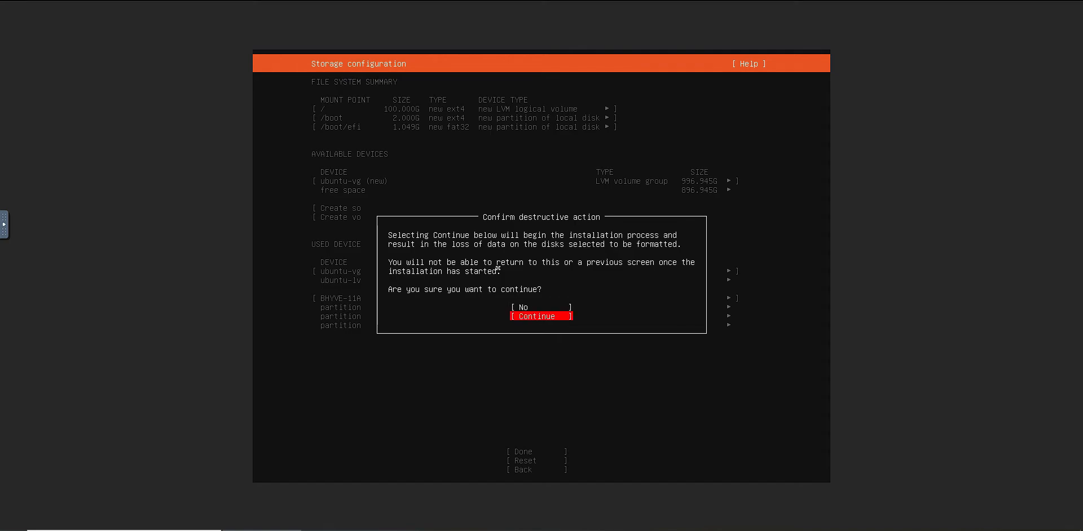
key(Return)
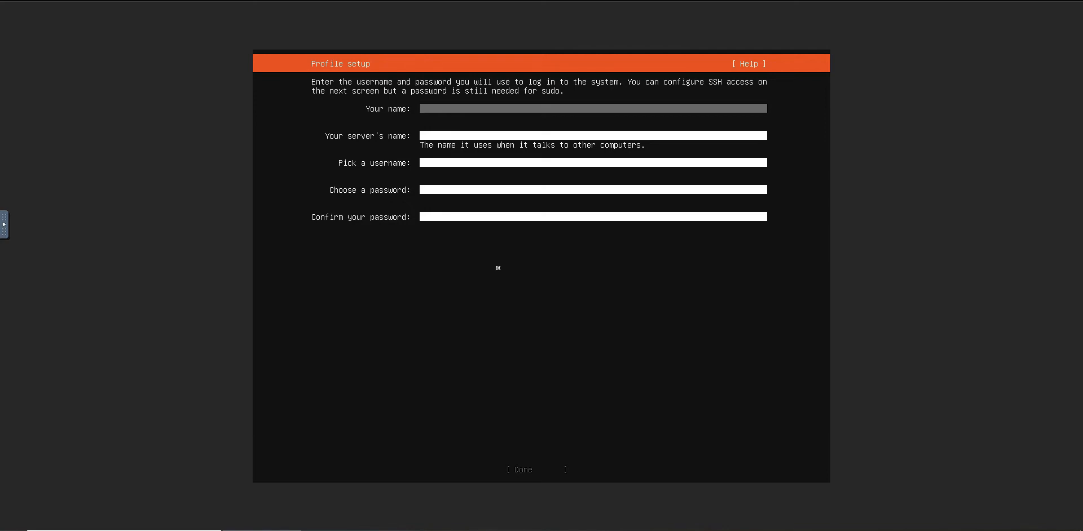
Fill in the profile with "whatever" as your name and "dogpuppies" as the server's name
text(whatever)
key(Tab)
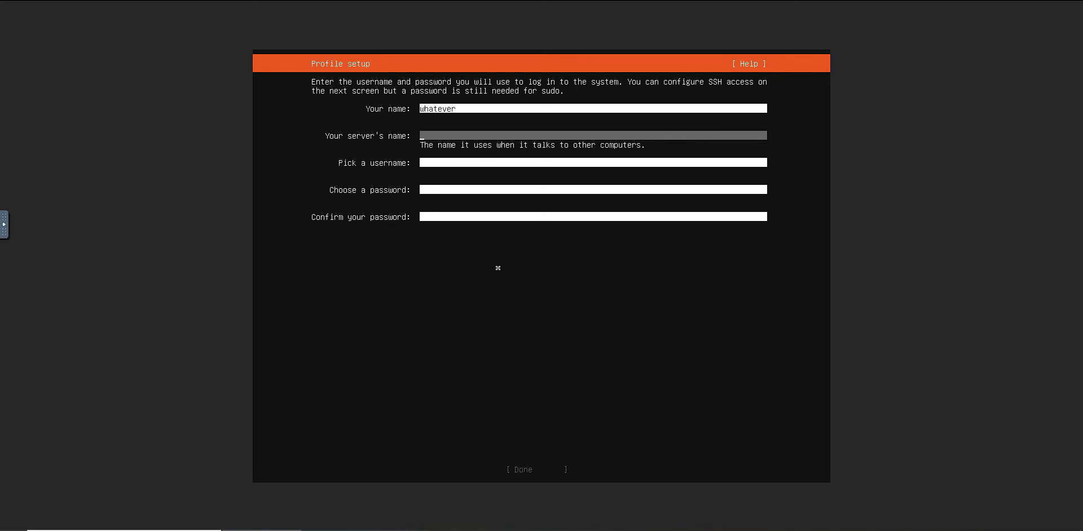
text(dog)
text(puppier)
text(com)
key(BackSpace)
key(BackSpace)
key(Tab)
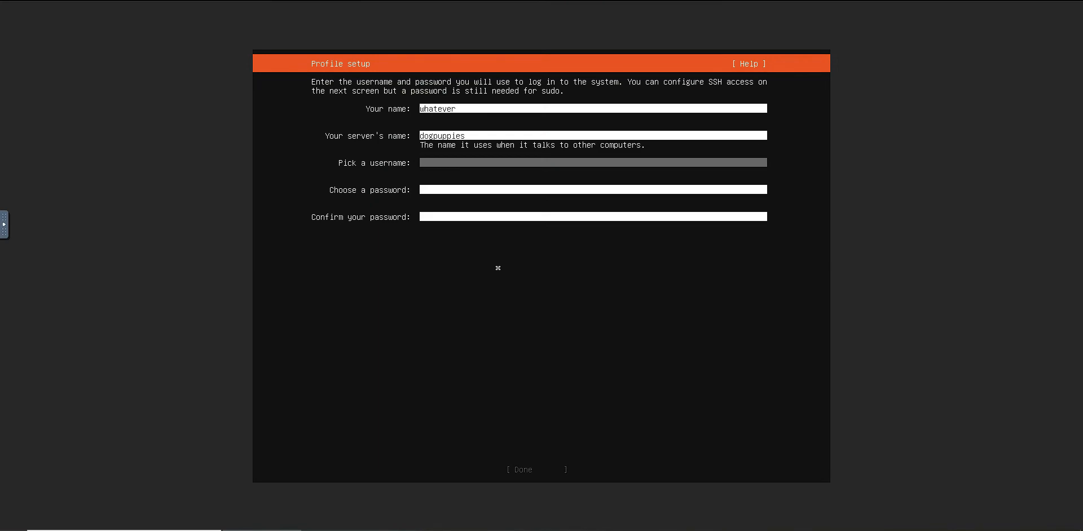
Enter "dogman" as the username in the profile setup
text(sy)
key(BackSpace)
key(BackSpace)
key(BackSpace)
text(dogman)
key(Tab)
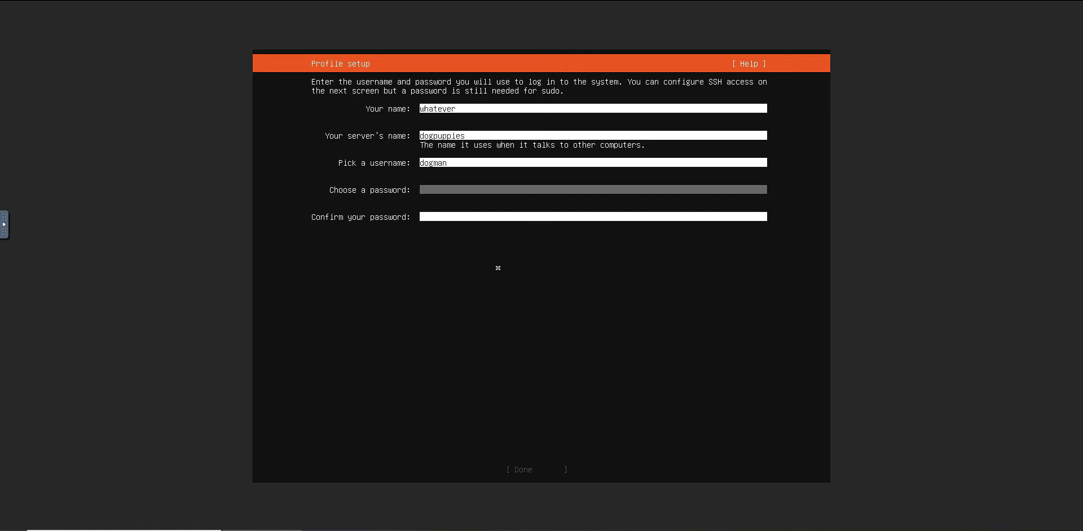
Enter the account password and repeat it in the password confirmation field
text(*****)
key(Tab)
text(******)
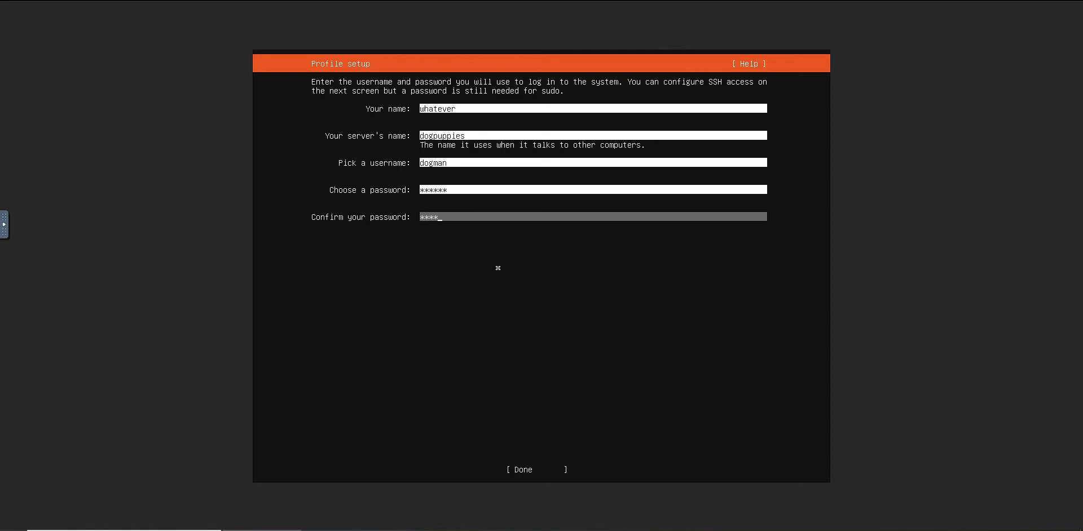
key(Tab)
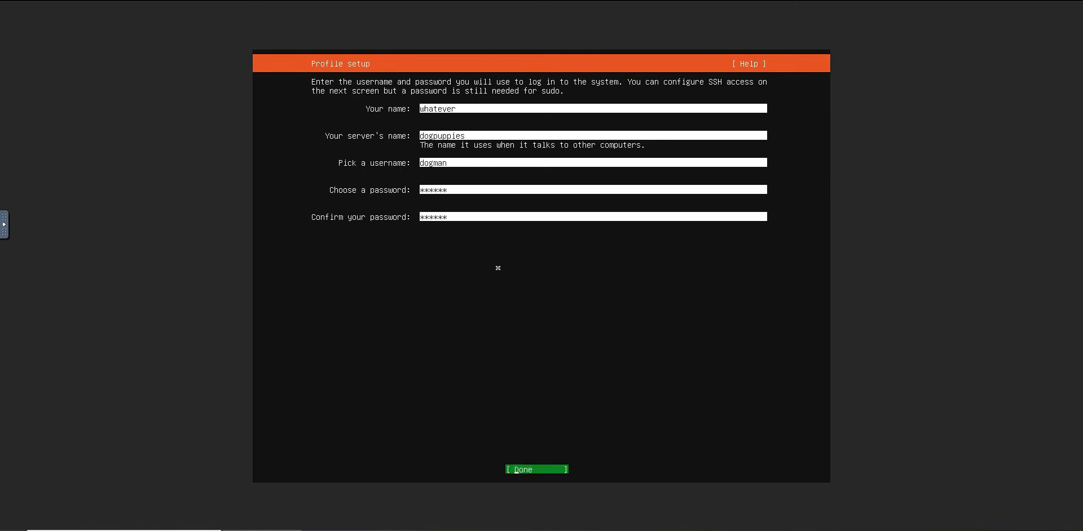
Submit the profile and choose to install the OpenSSH server, without importing an SSH identity
key(Return)
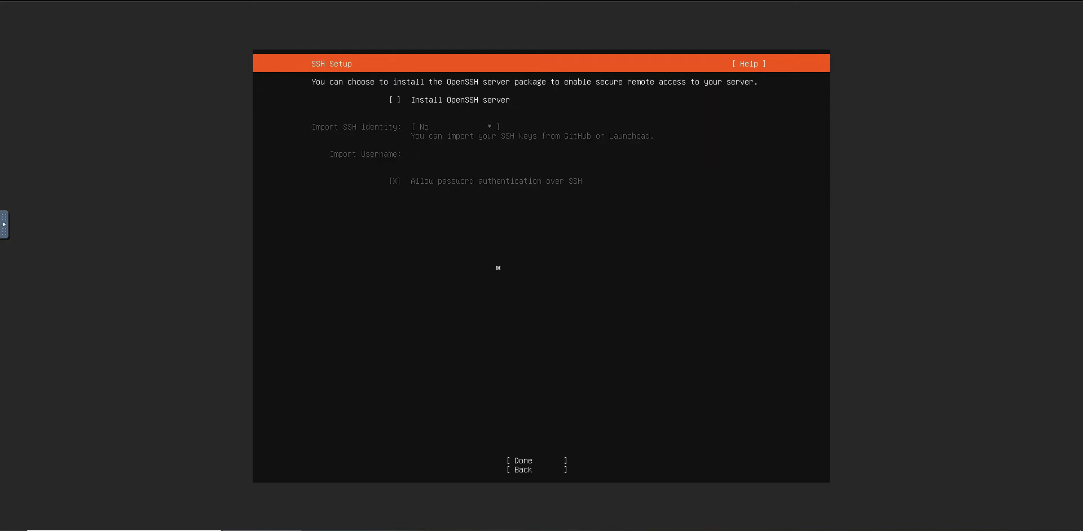
key(space)
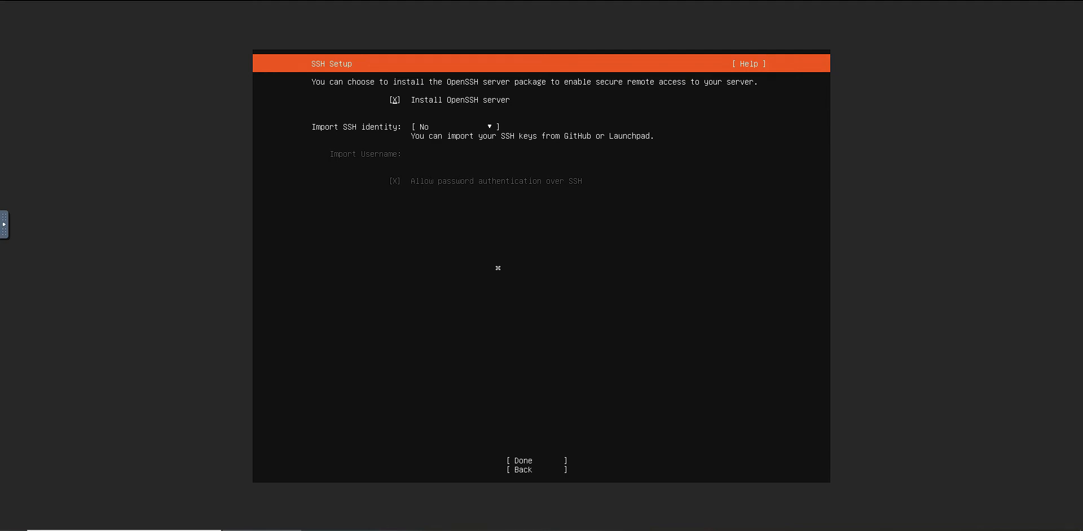
key(Down)
key(Down)
key(Down)
key(Up)
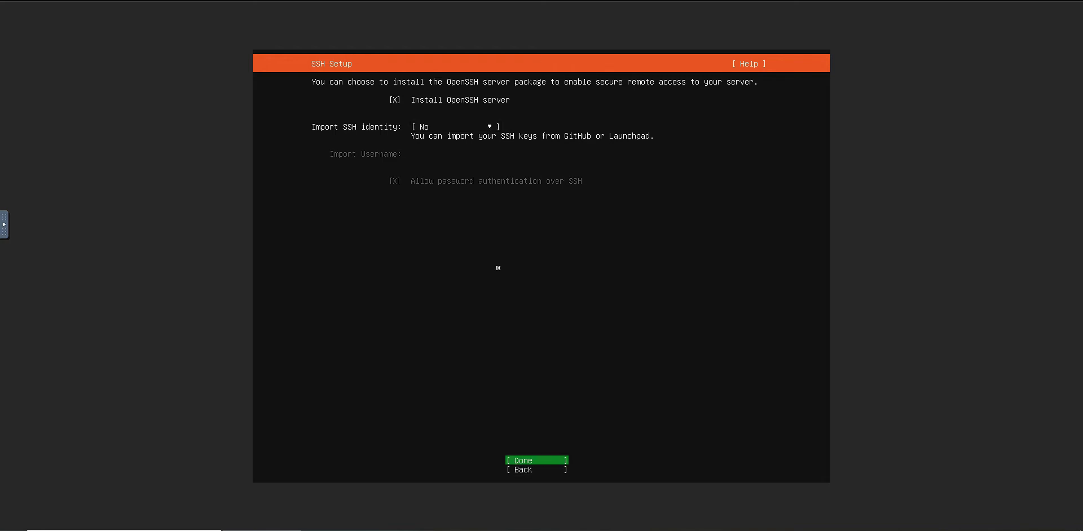
key(Return)
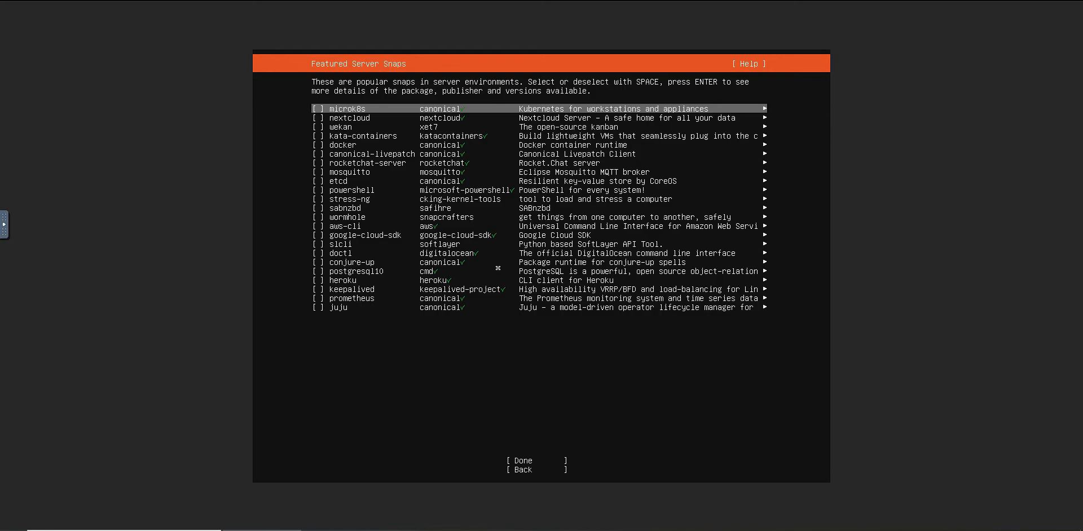
Skip the featured server snaps without selecting any and proceed with the system installation
key(Down)
key(Down)
key(Down)
key(Down)
key(Down)
key(Down)
key(Down)
key(Down)
key(Down)
key(Down)
key(Down)
key(Down)
key(Down)
key(Down)
key(Down)
key(Down)
key(Down)
key(Down)
key(Down)
key(Down)
key(Tab)
key(Return)
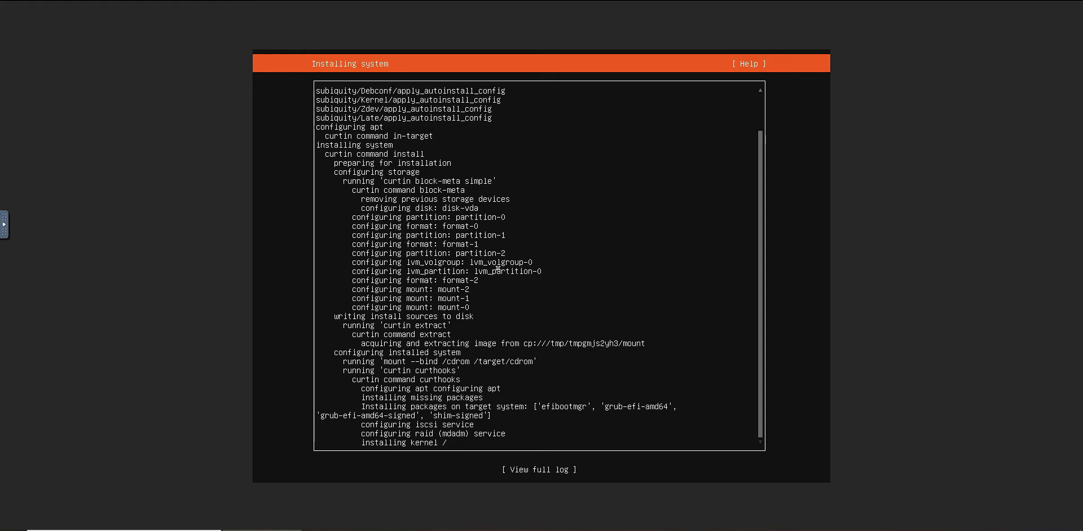
key(Tab)
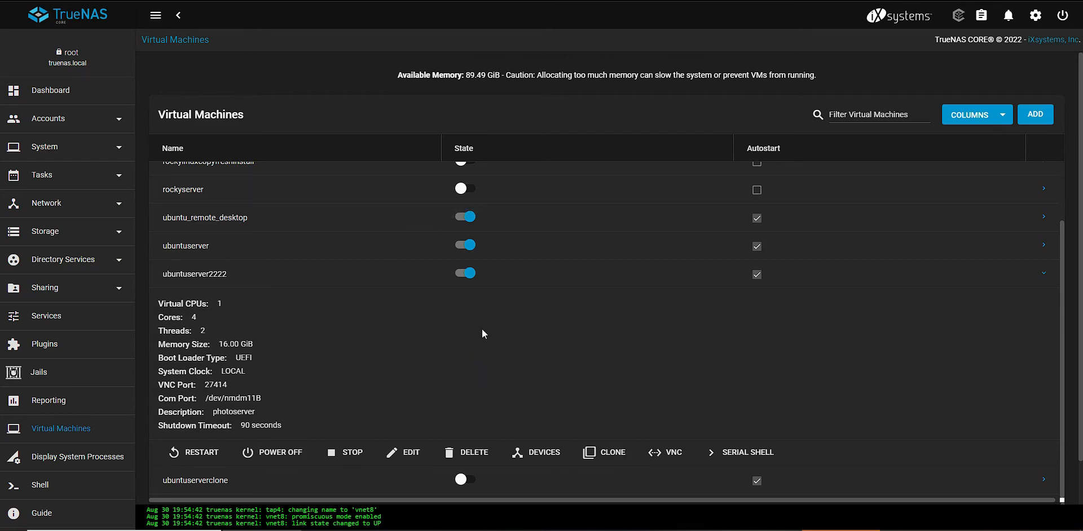
Try to stop the ubuntuserver2222 virtual machine
click(465, 273)
click(598, 300)
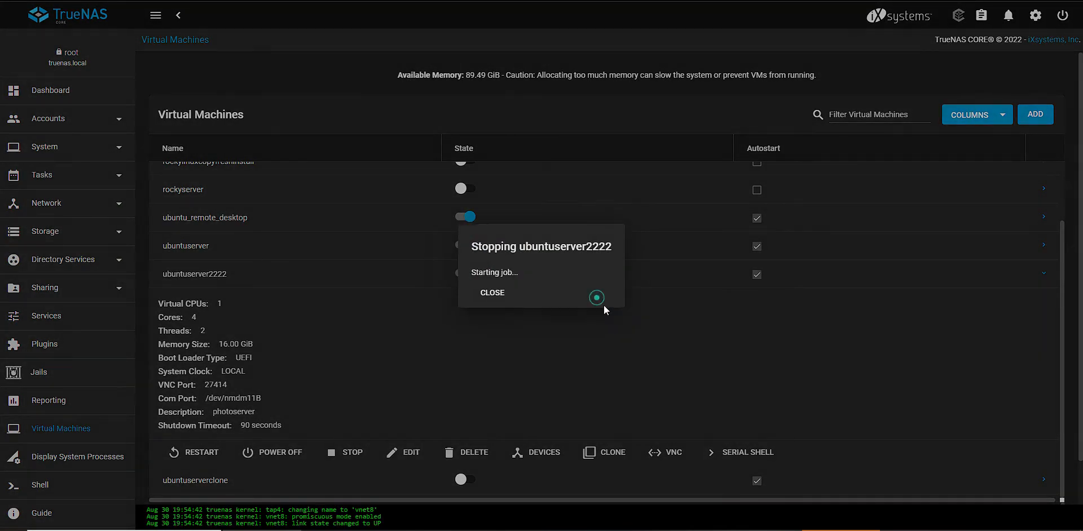
click(512, 299)
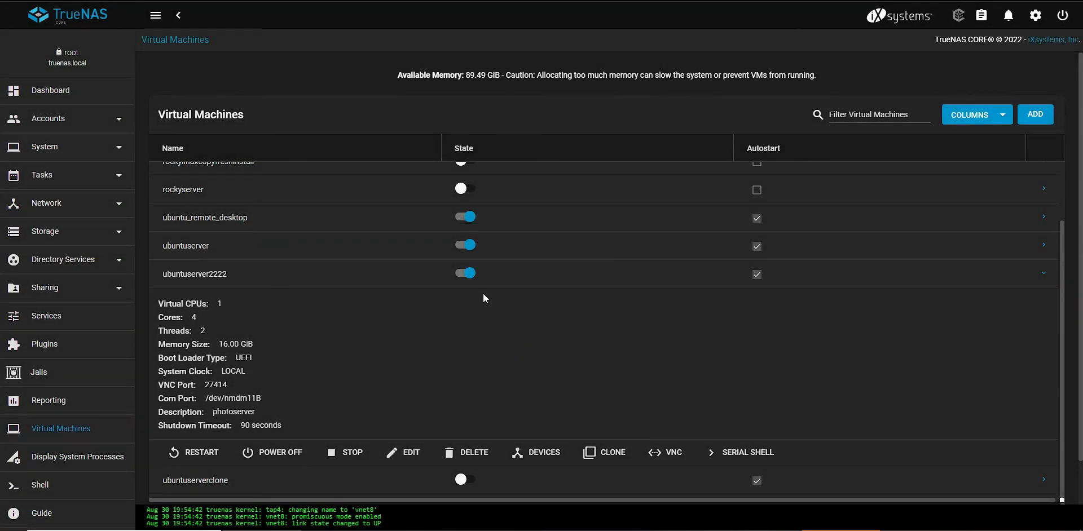
click(345, 453)
click(607, 297)
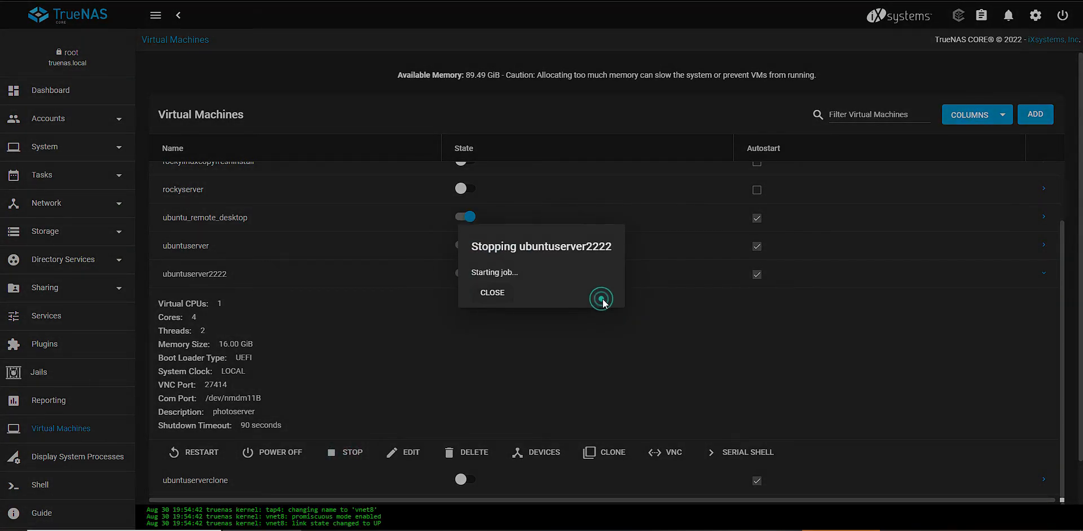
click(498, 300)
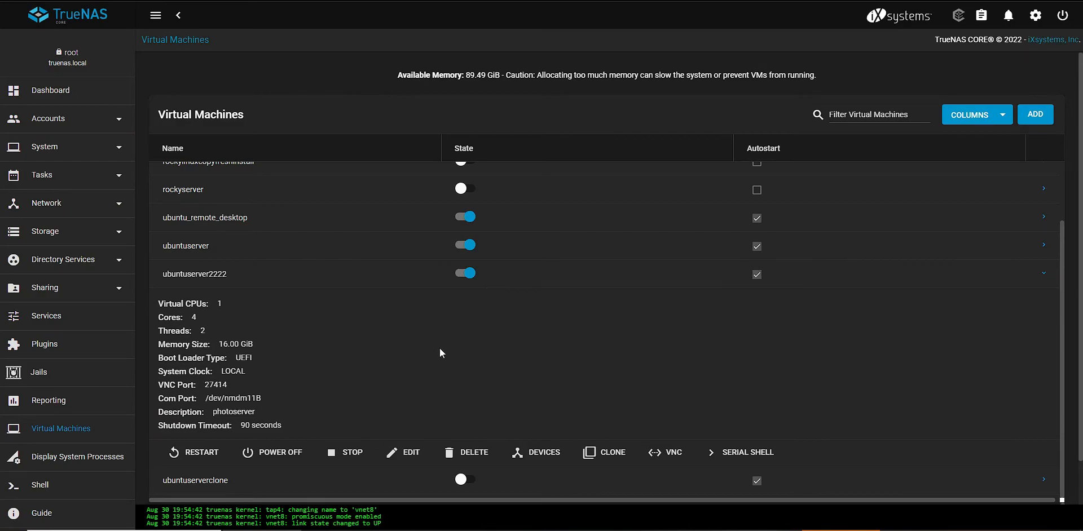
Power off the ubuntuserver2222 virtual machine, dismiss the open dialogs and collapse its details
click(269, 453)
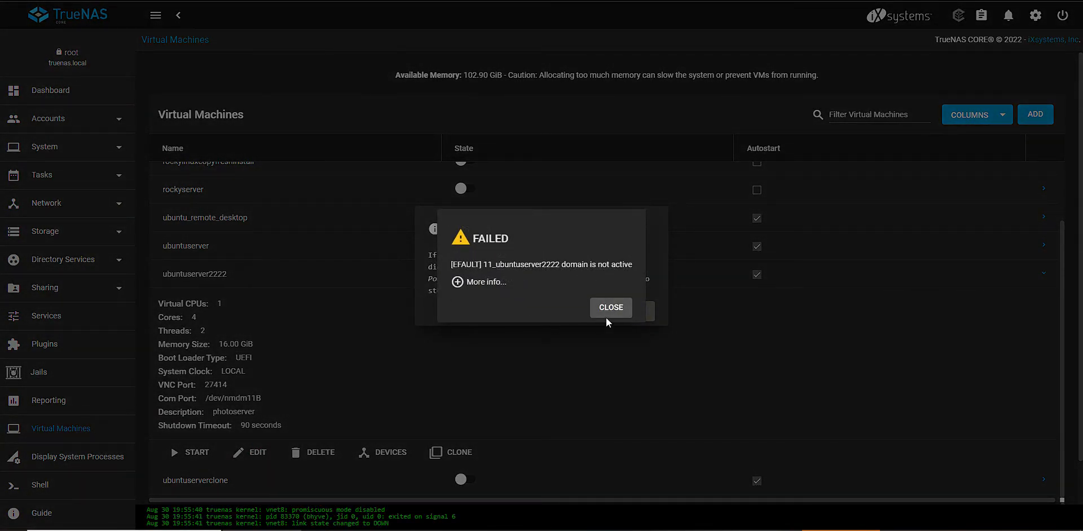
click(616, 314)
click(617, 314)
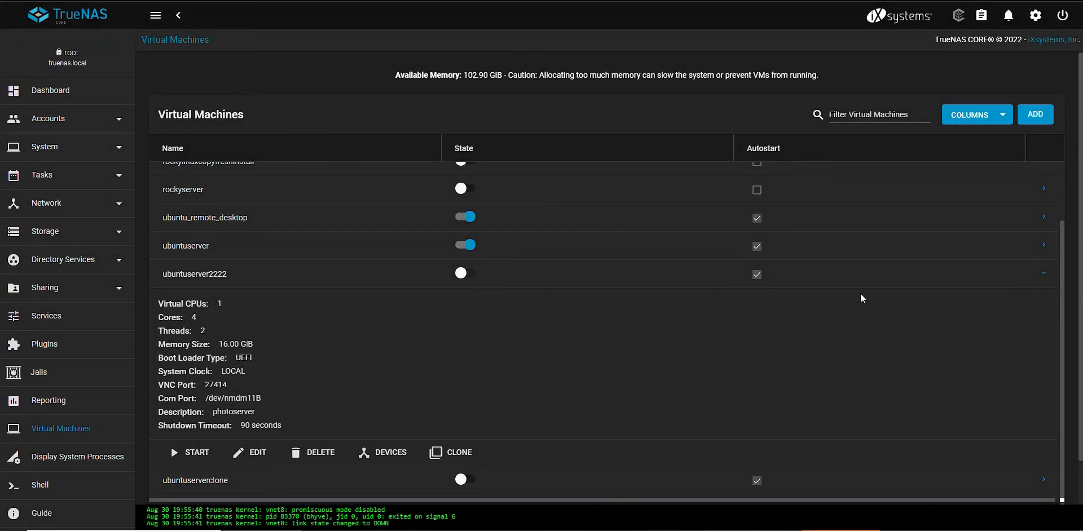
click(1042, 276)
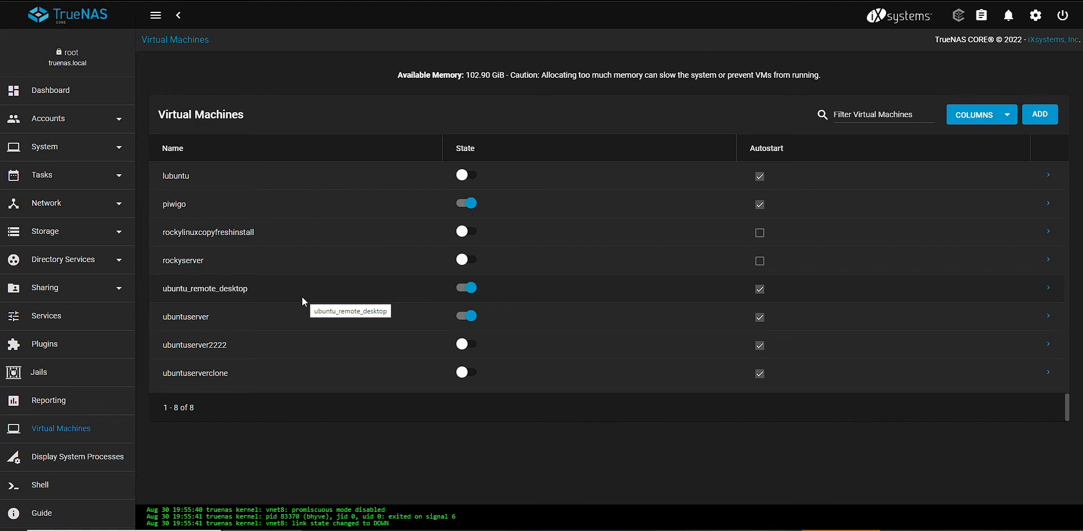
Delete the CDROM device from the ubuntuserver2222 virtual machine
click(1048, 344)
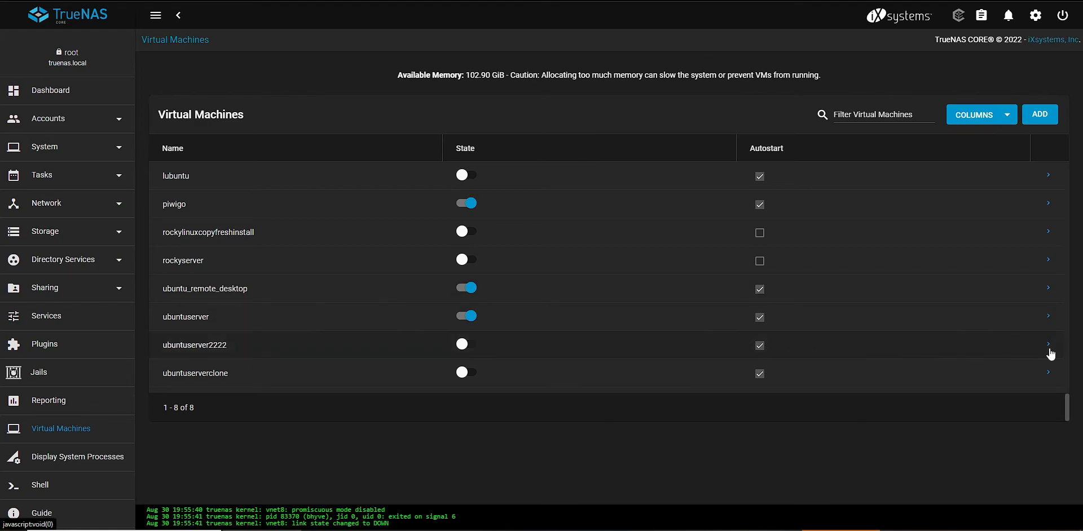
scroll(790, 372, down, 3)
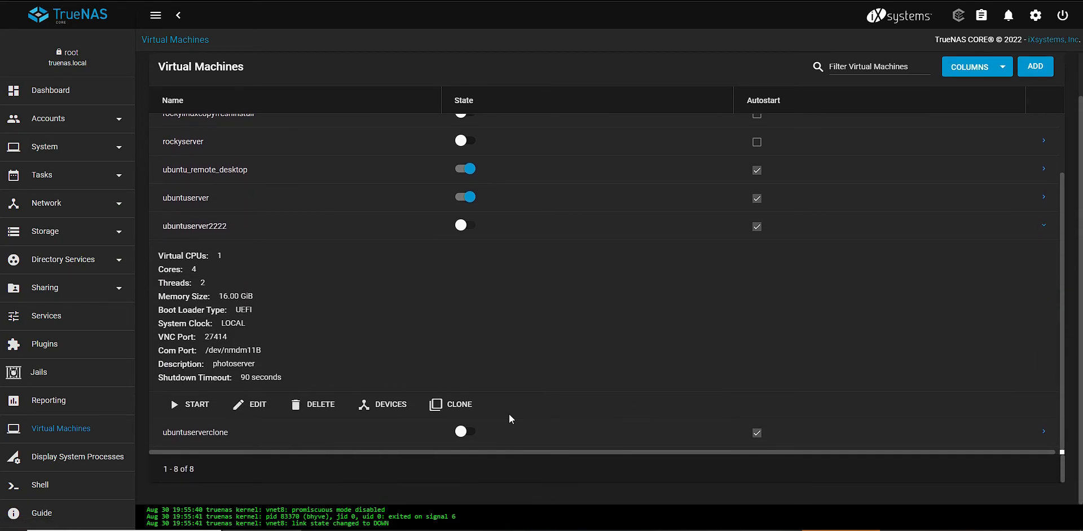
click(396, 410)
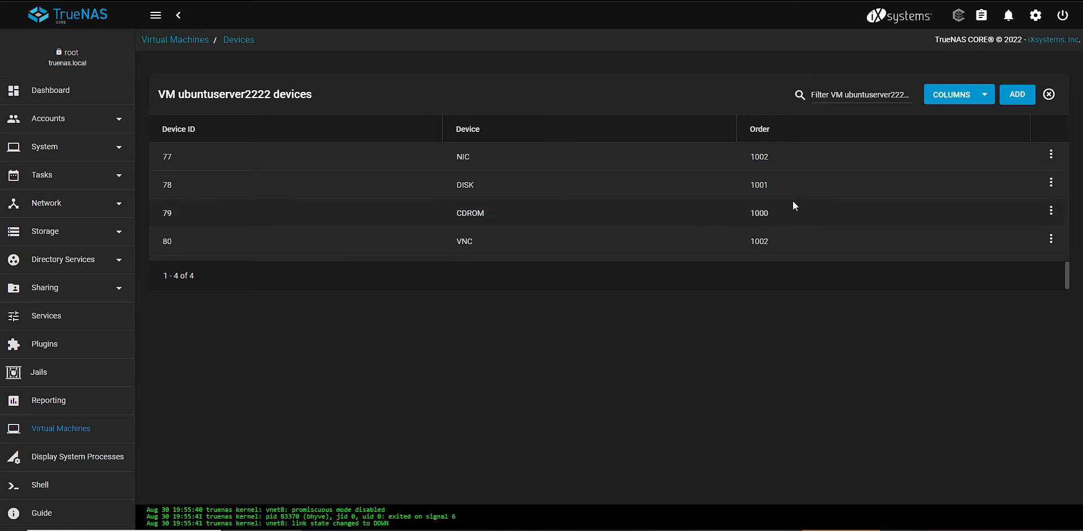
click(1050, 211)
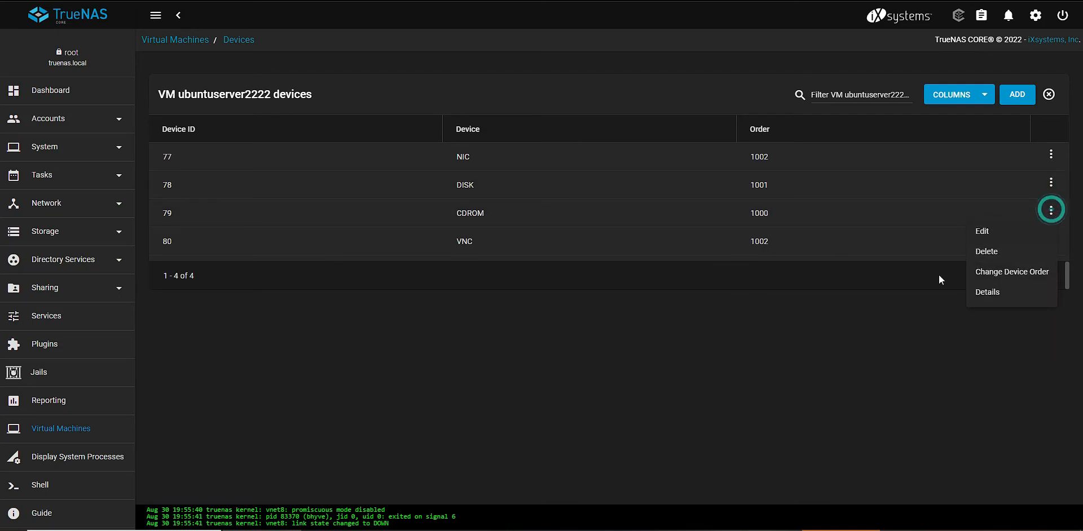
click(990, 251)
click(567, 295)
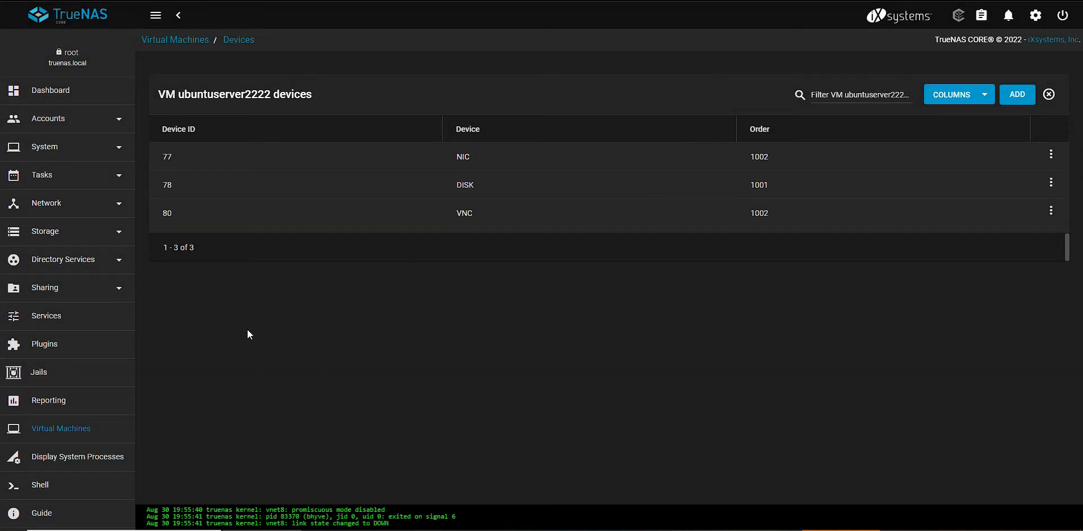
Start the ubuntuserver2222 virtual machine from the machine list and open its VNC console
click(204, 42)
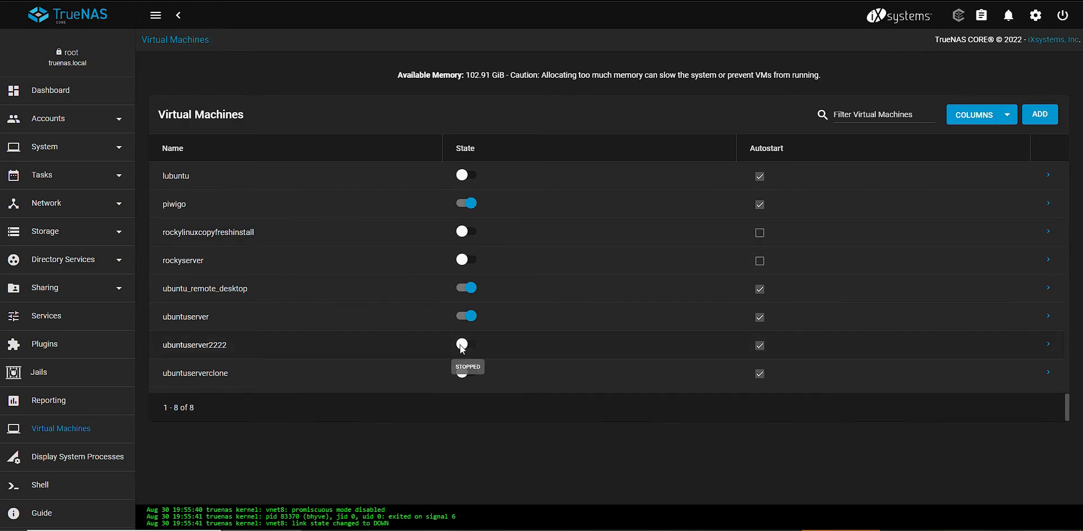
click(461, 344)
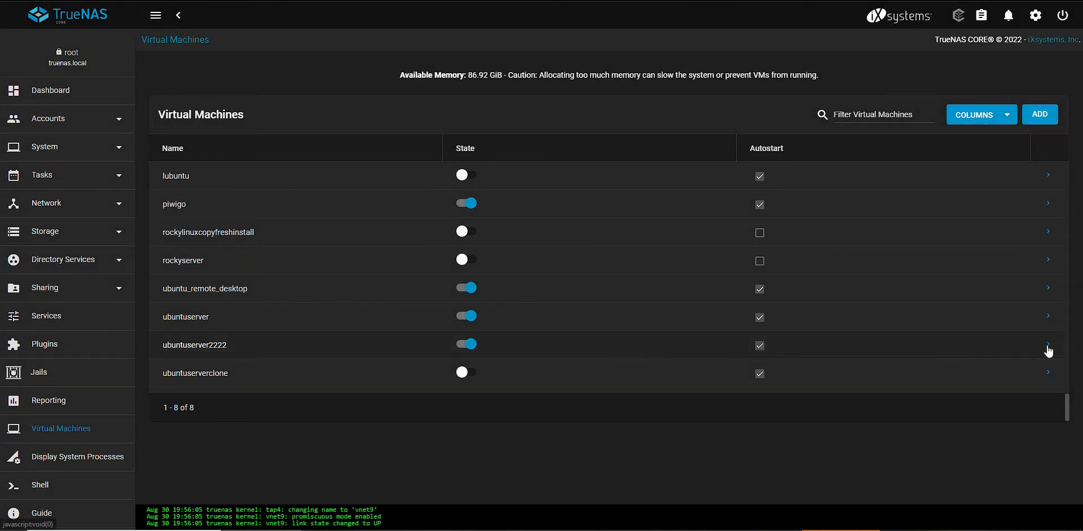
click(1048, 344)
scroll(790, 383, down, 3)
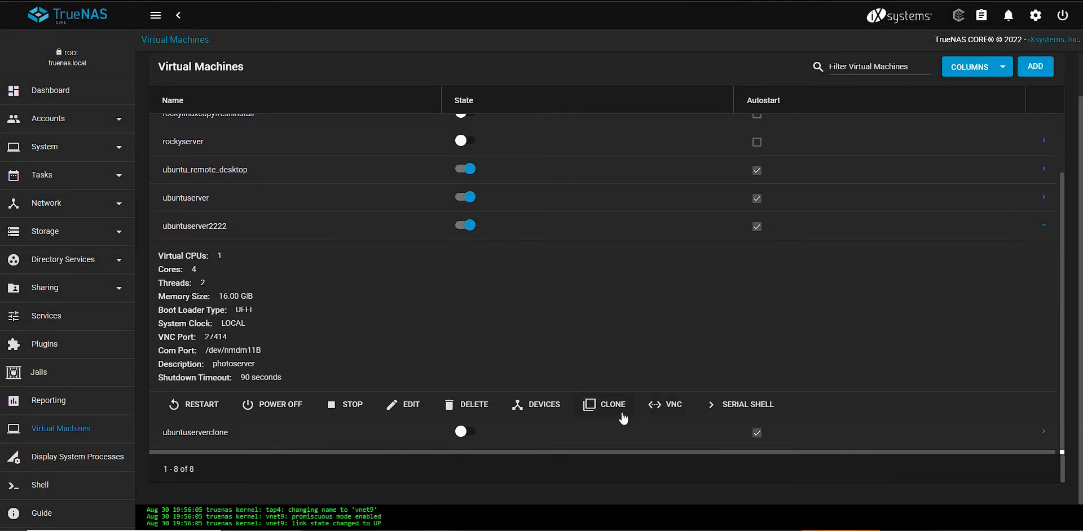
click(675, 409)
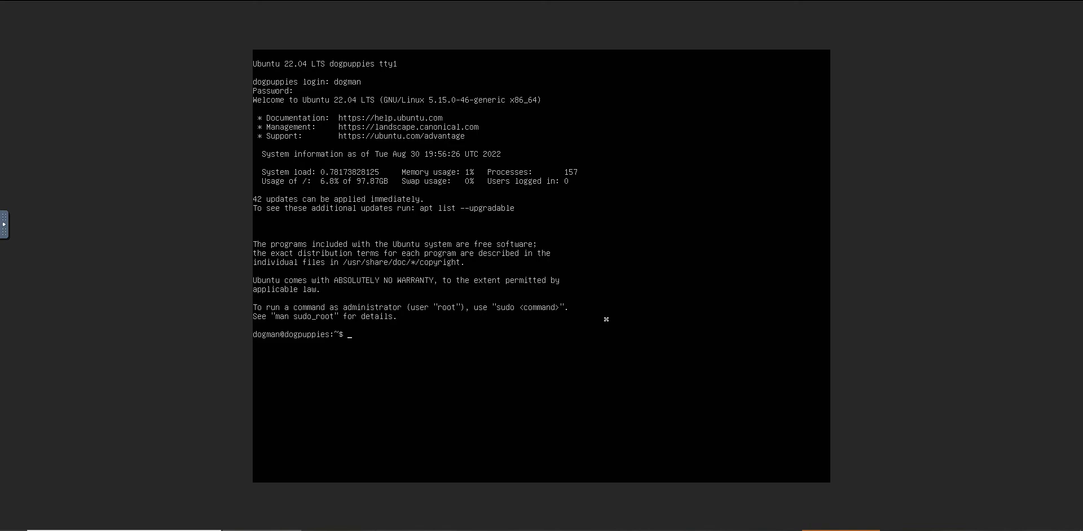
Run "sudo apt upgrade" in the server's terminal and enter the account password for sudo
key(BackSpace)
key(BackSpace)
key(BackSpace)
key(Return)
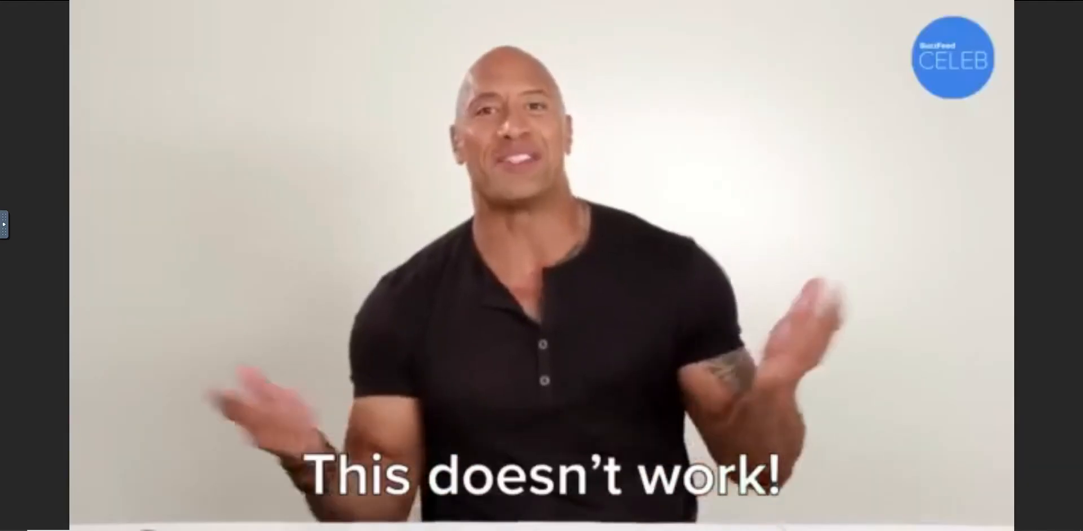
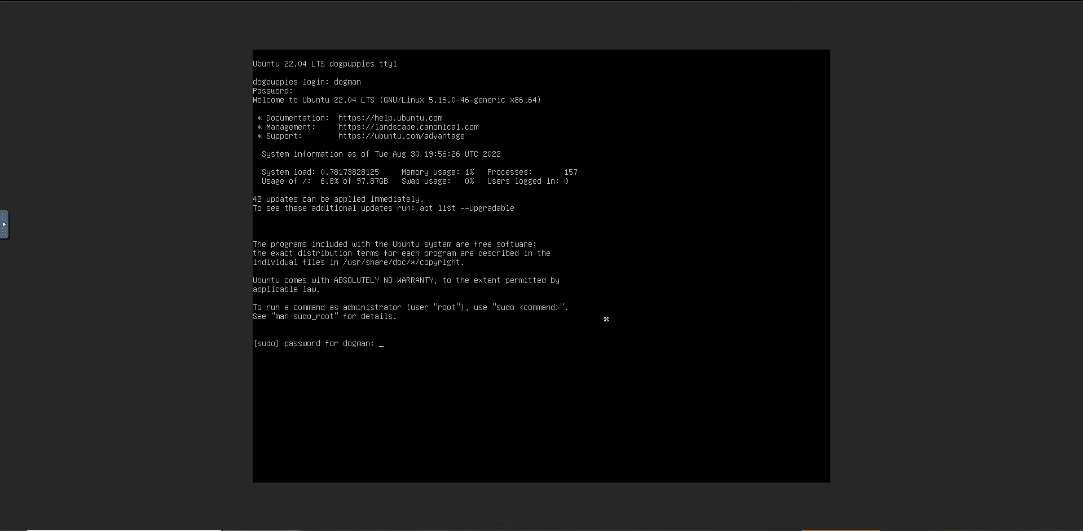
key(Return)
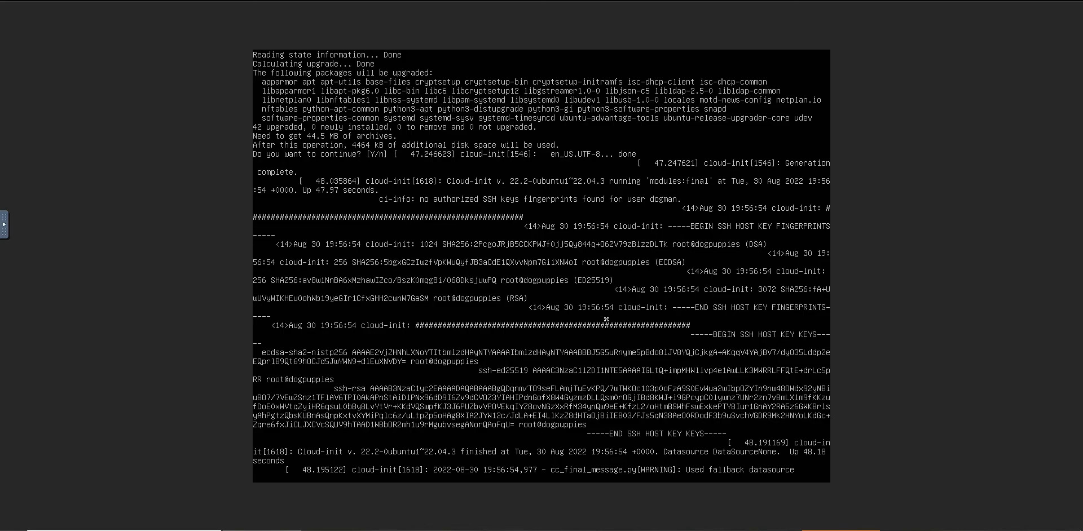
Abort the pending package upgrade and clear the terminal
text(lear)
key(Return)
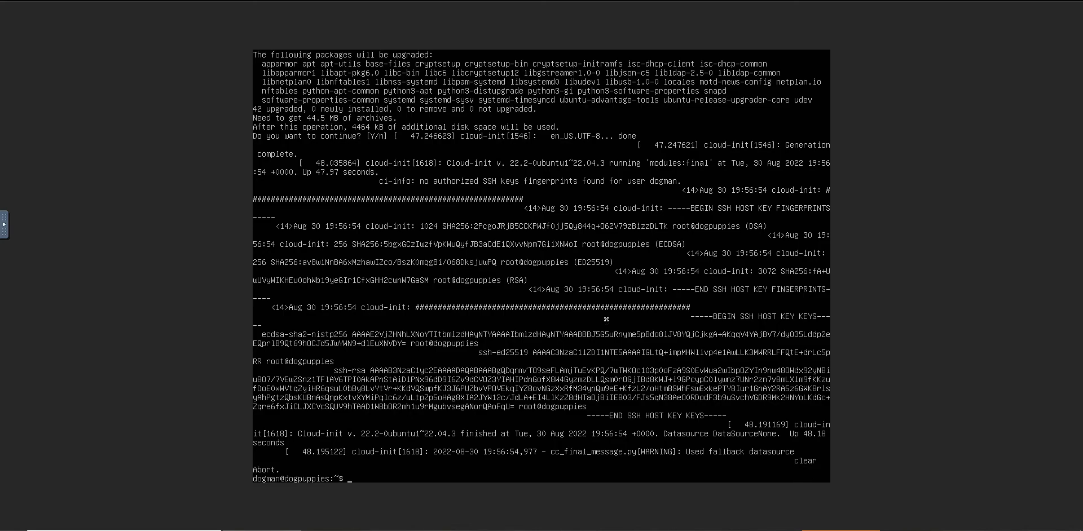
text(clear)
key(Return)
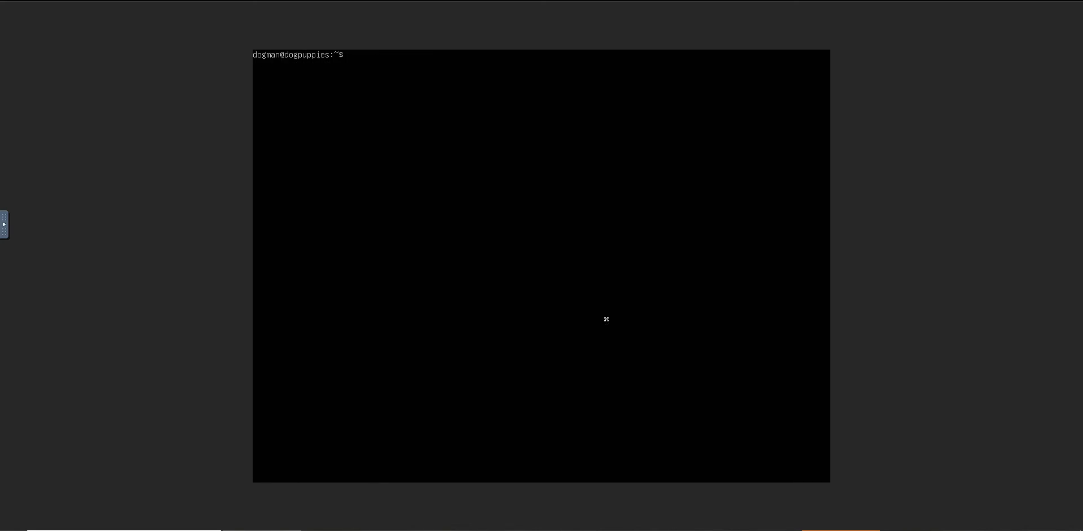
Run "sudo apt upgrade" and decline the upgrade with "n"
text(sudo apt upgrade)
key(Return)
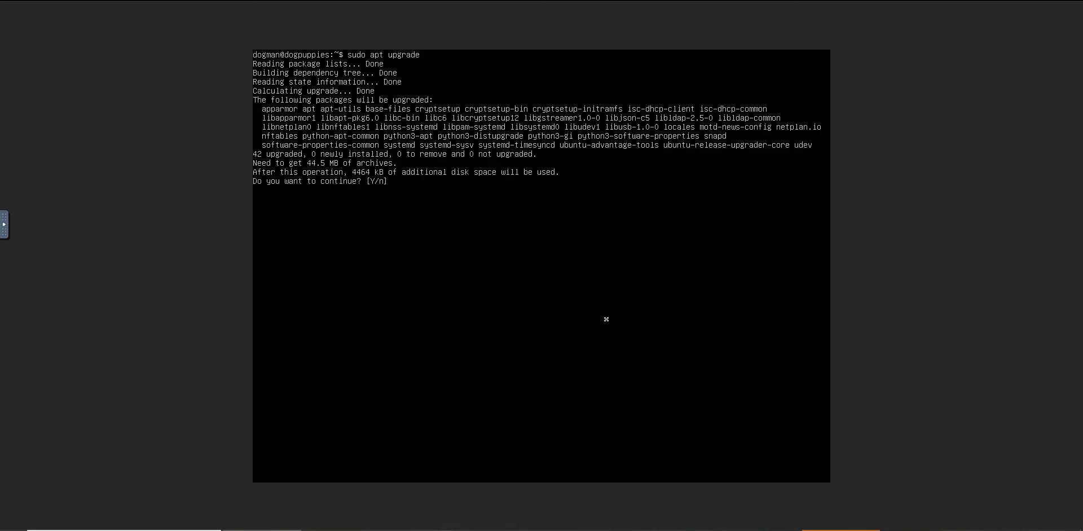
text(n)
key(Return)
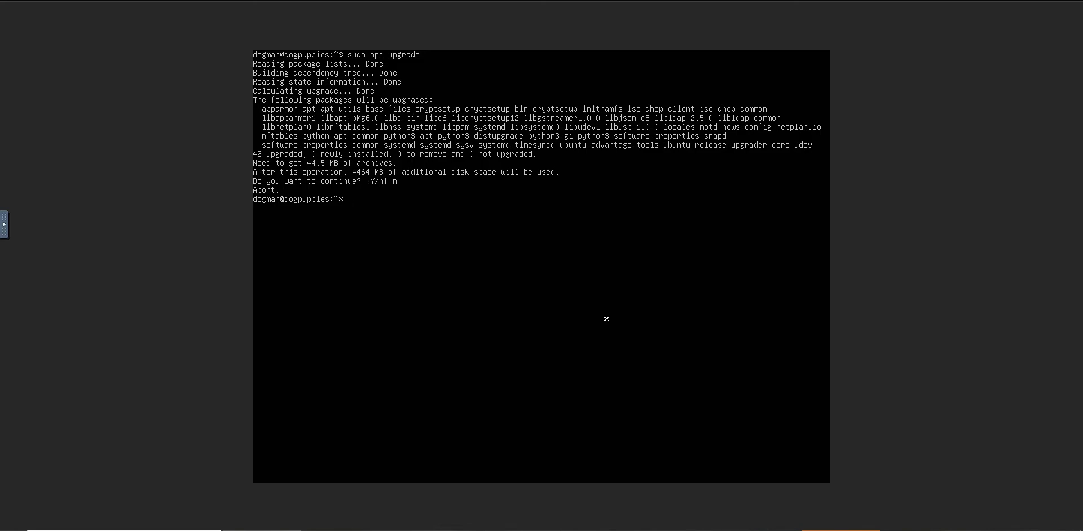
Generate an RSA key pair with "ssh-keygen", using the default file location and an empty passphrase
text(shh)
text(h)
text(-keygen)
key(Return)
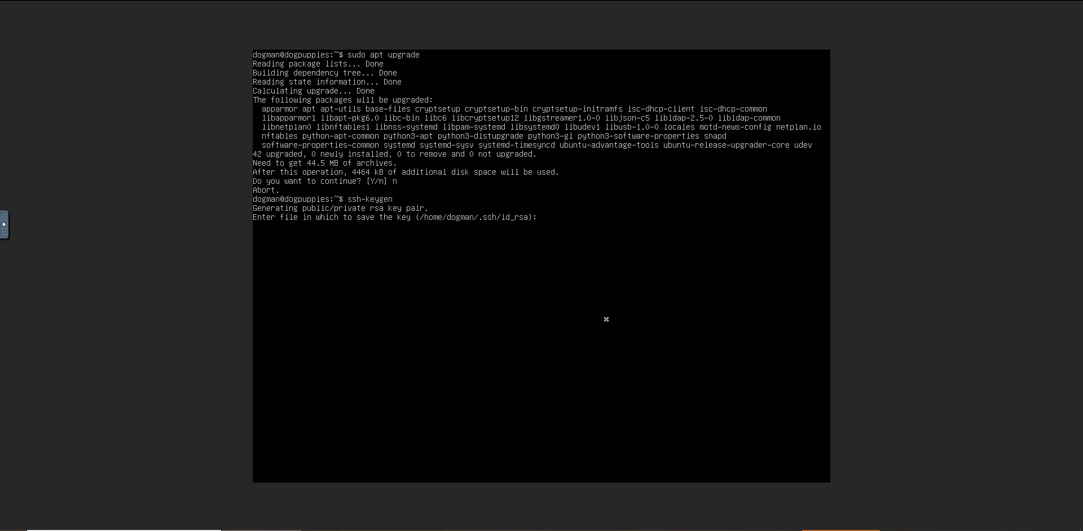
key(Return)
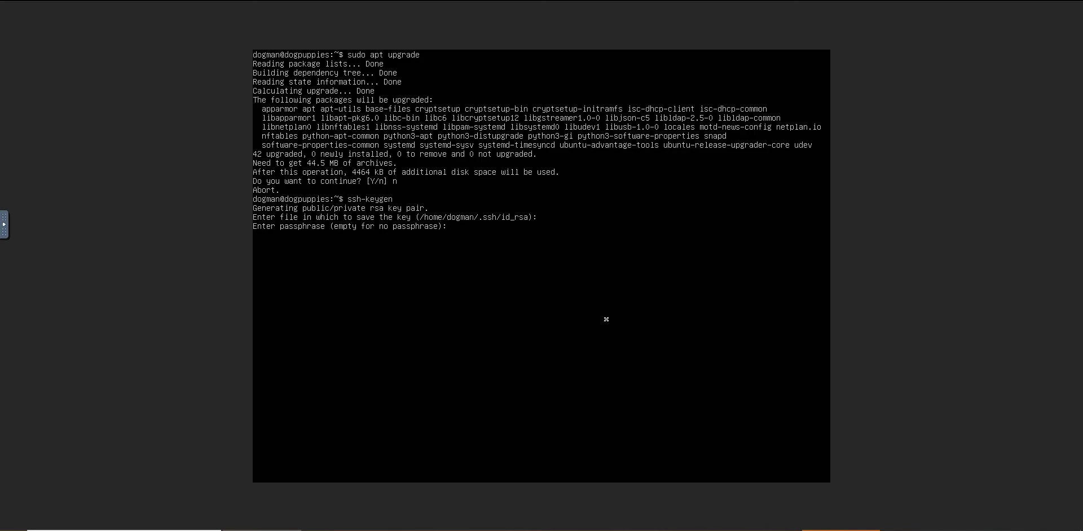
key(Return)
key(Return)
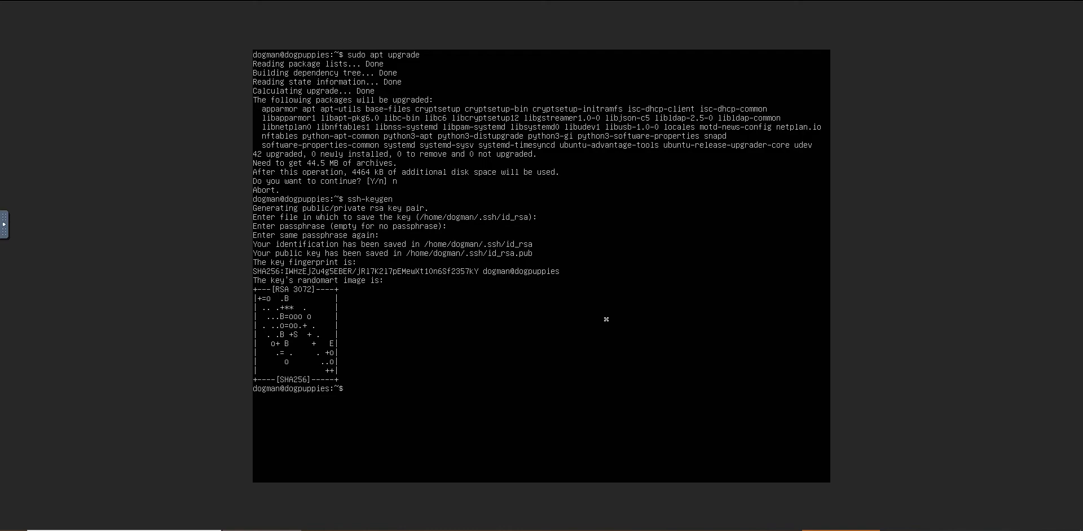
Write an ssh command that connects to the host test.com as dogman, leaving space for options after "ssh"
text(ssh   dogman@test.com)
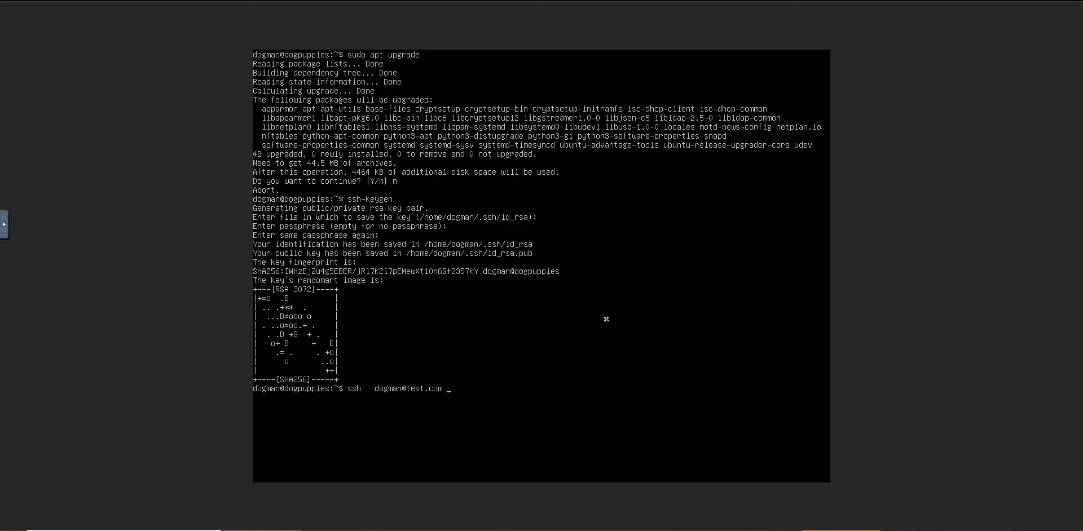